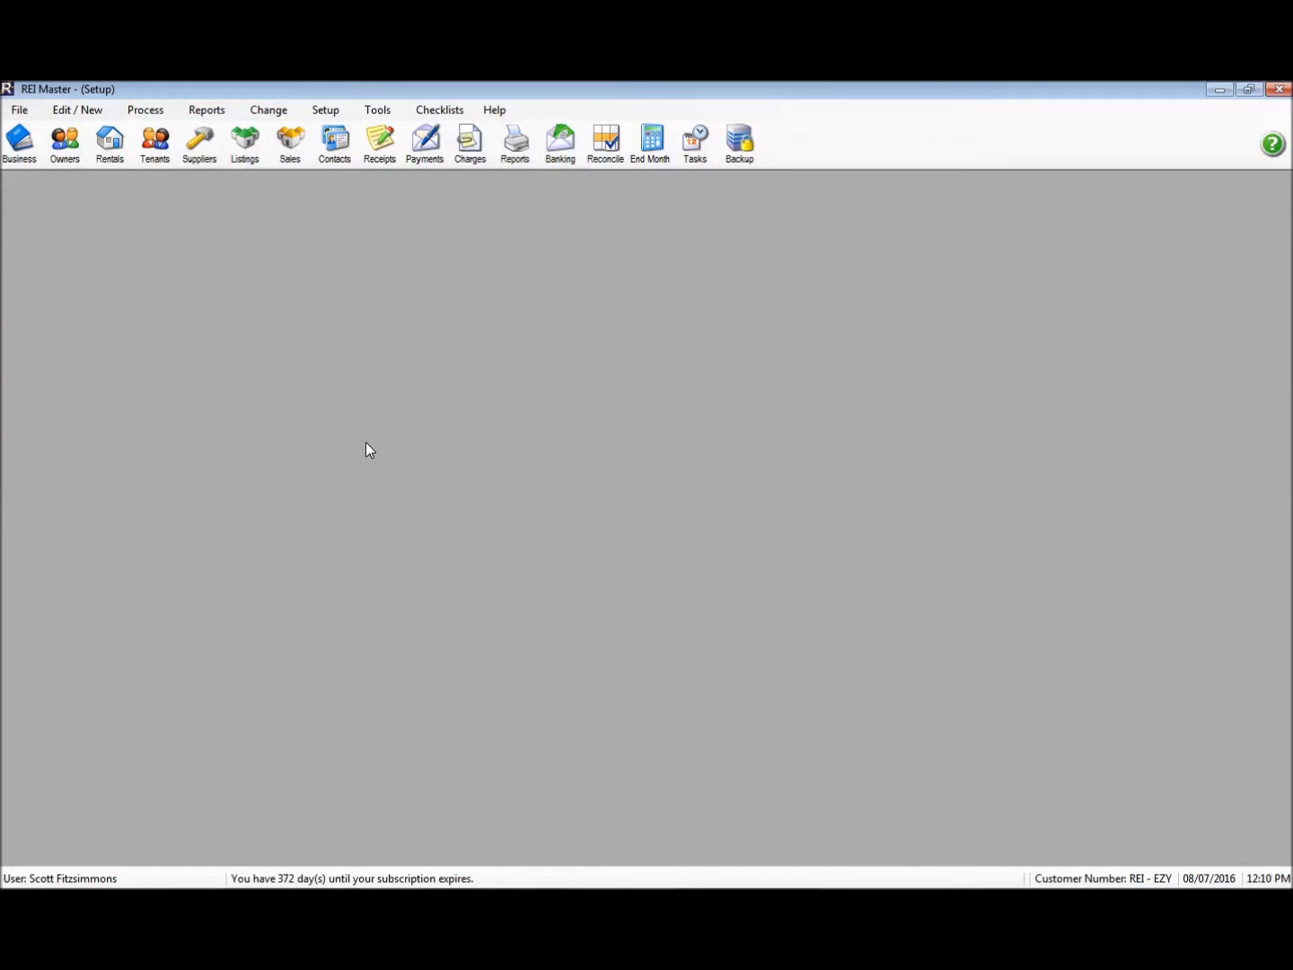
Open the User Options Toolbar settings and change Default Toolbar Layout from REI Master Standard to Custom.
click(325, 110)
mouse_move(455, 629)
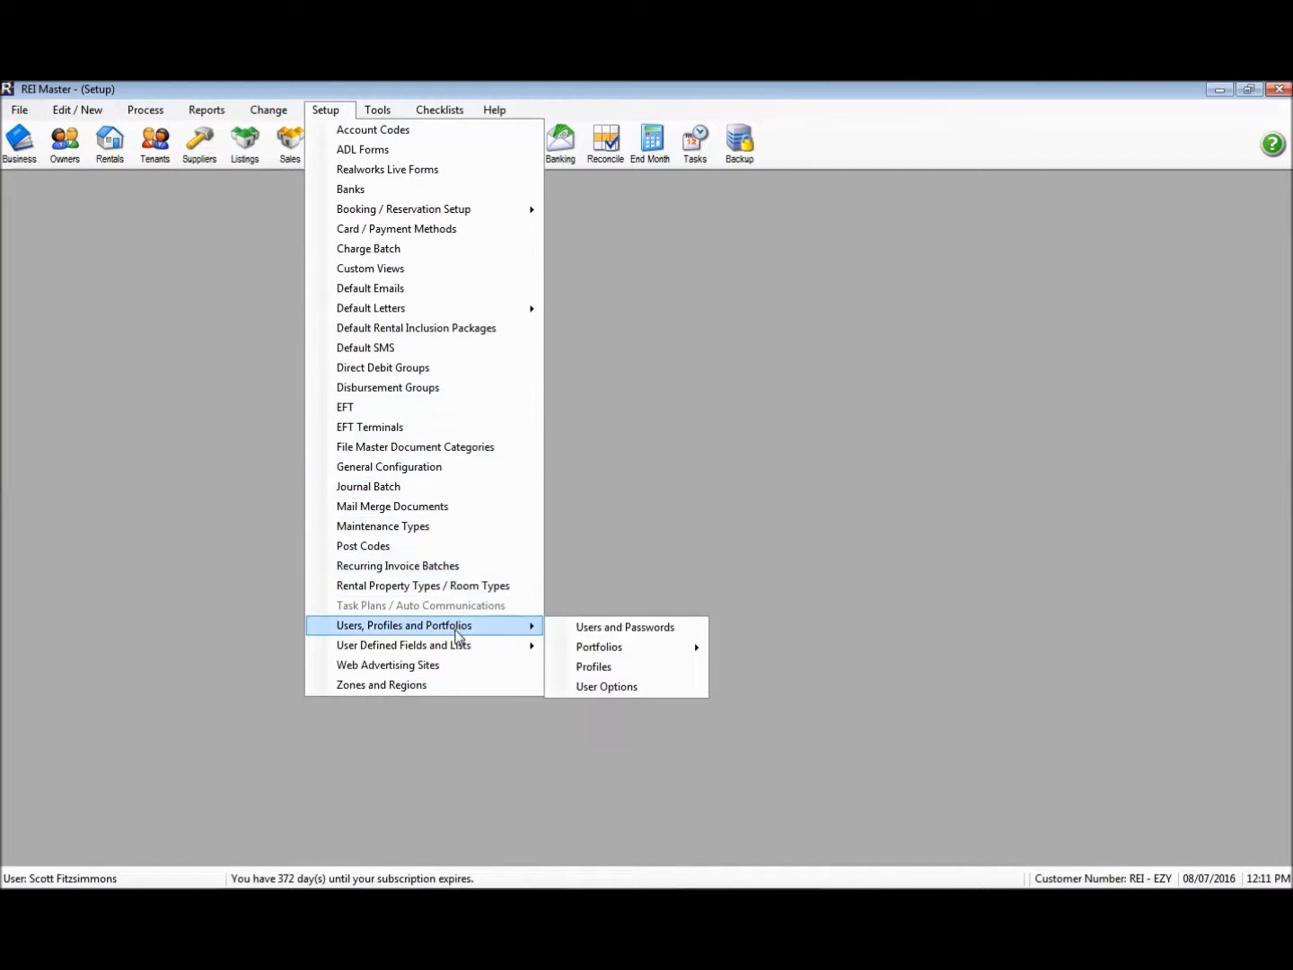
click(602, 691)
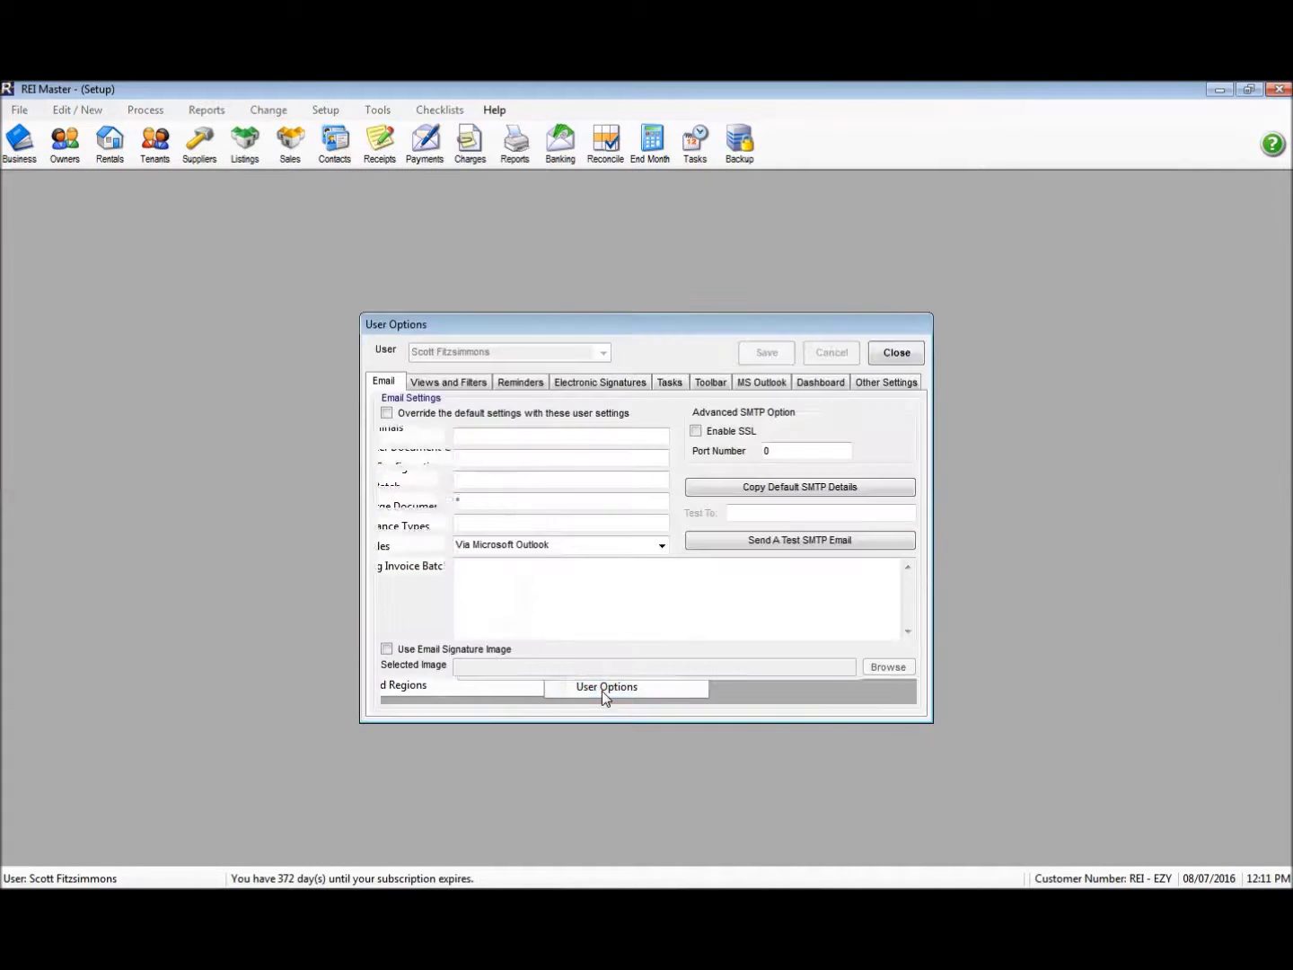
click(710, 384)
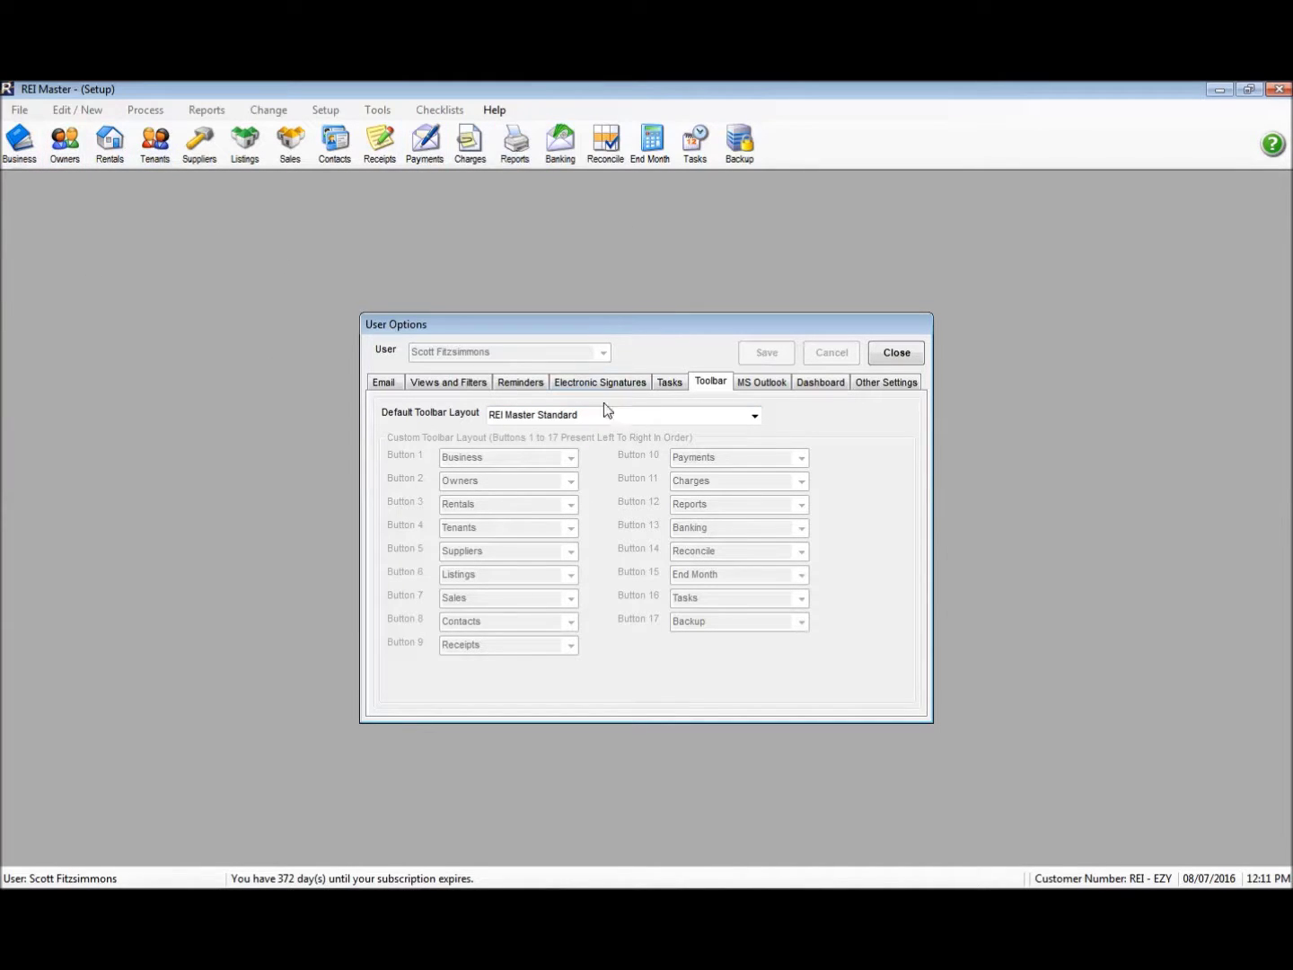
click(756, 417)
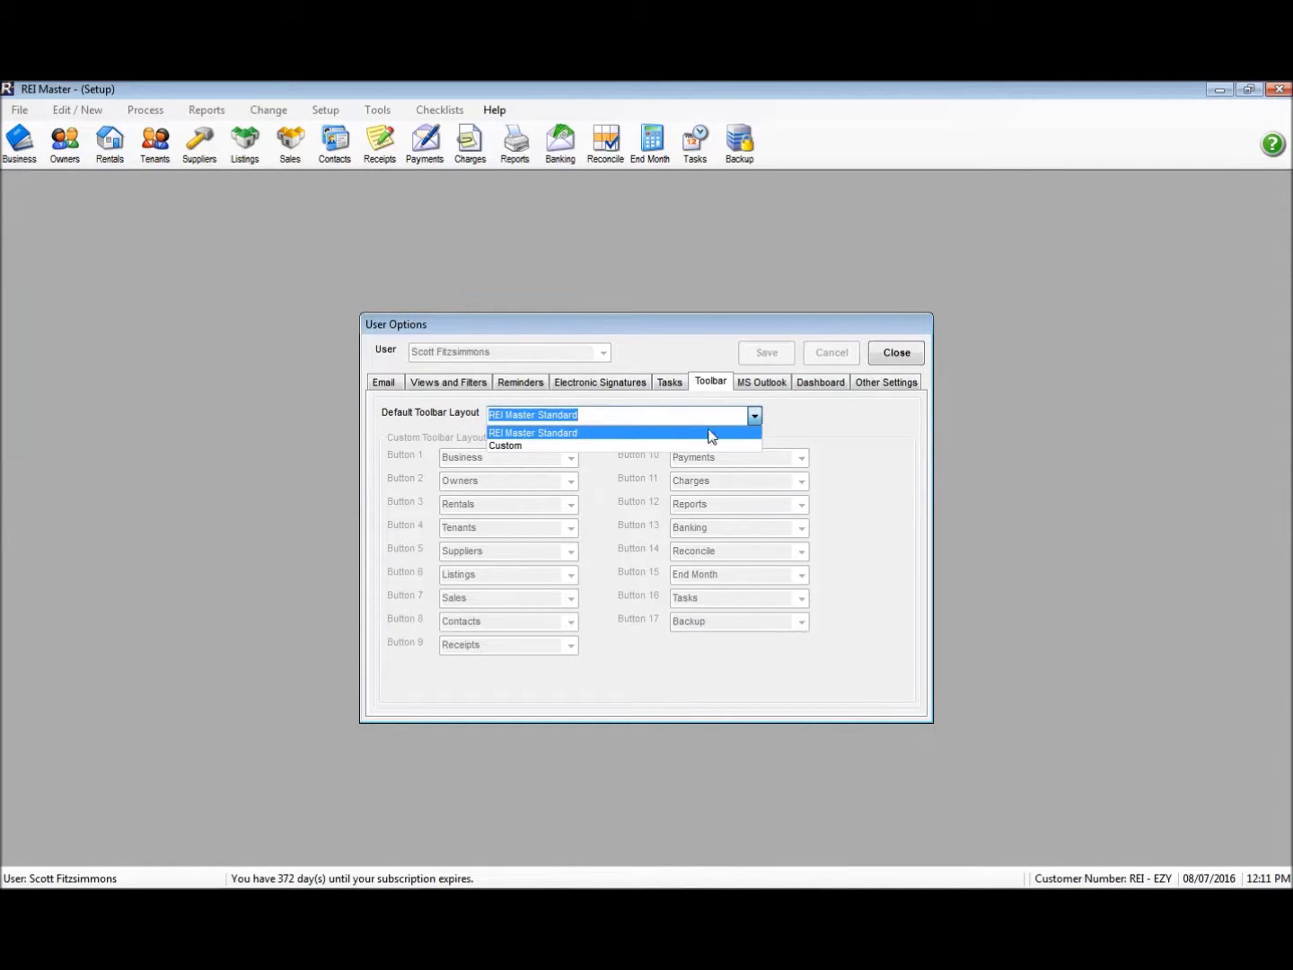
click(530, 448)
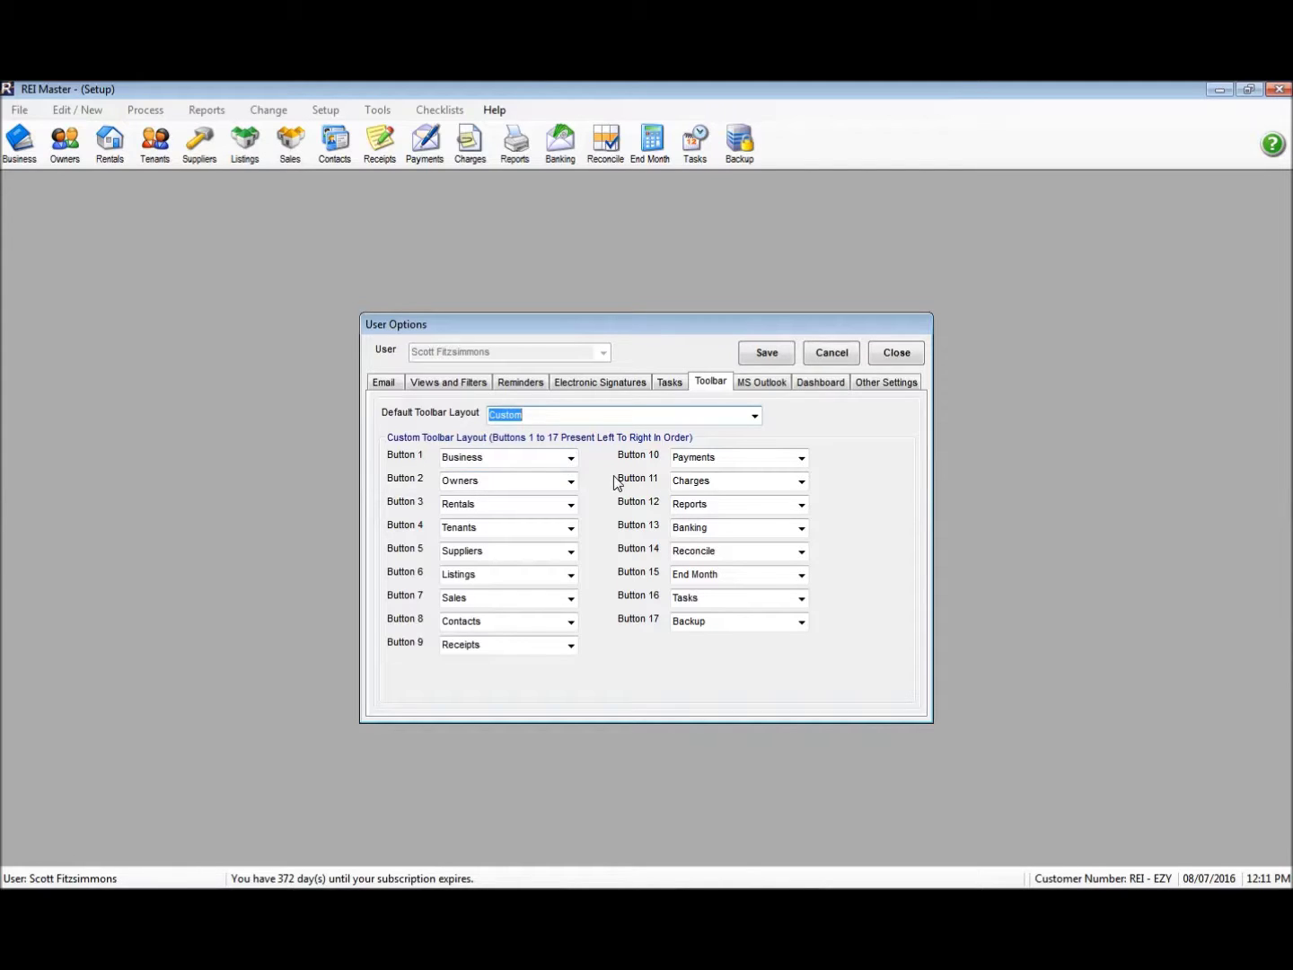
Set custom toolbar buttons 1–4 to Bookings, Tenants, Agents and Allotments.
click(571, 458)
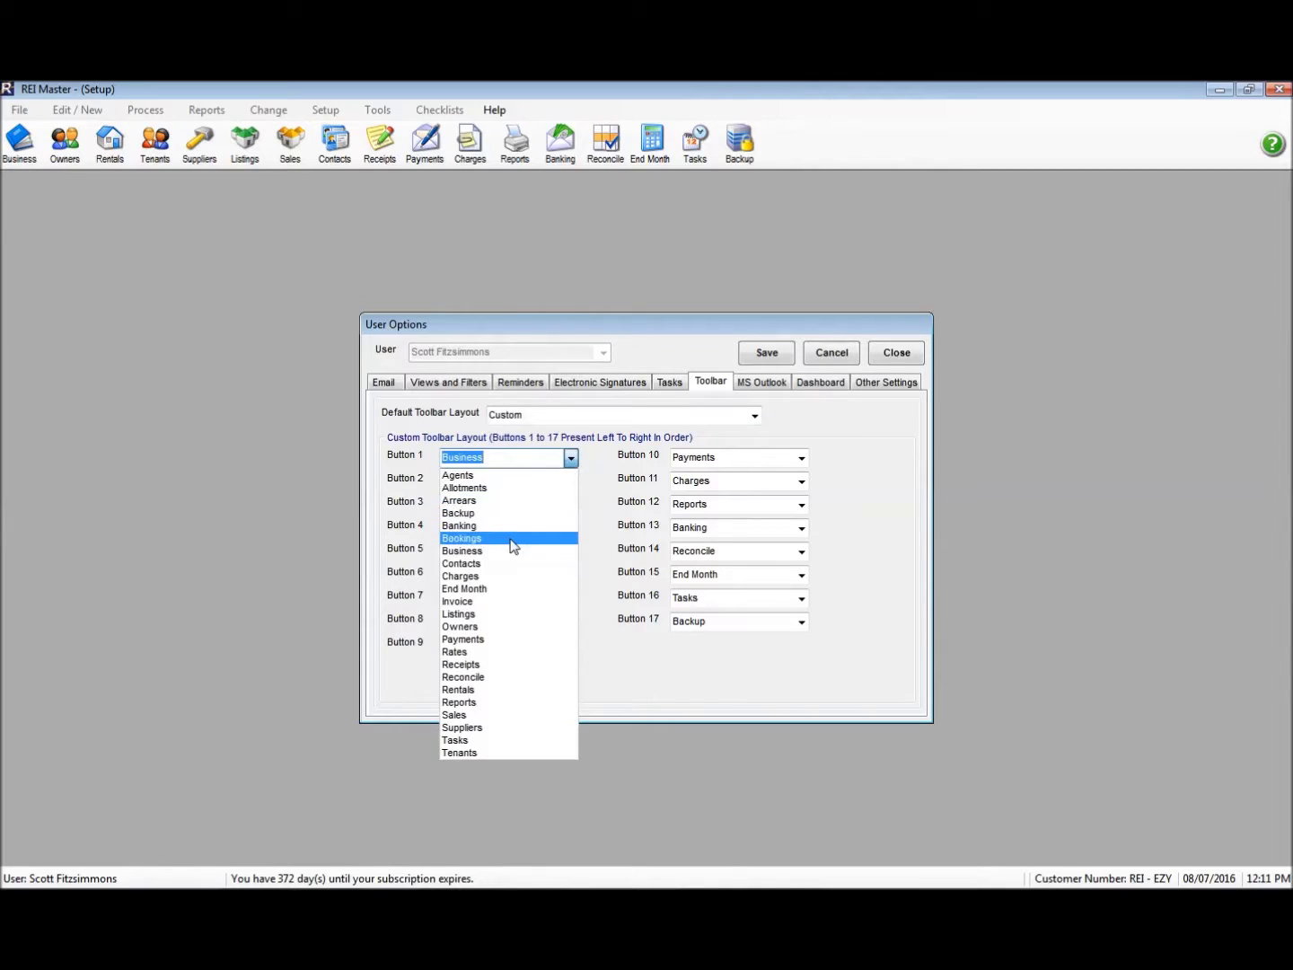
click(511, 538)
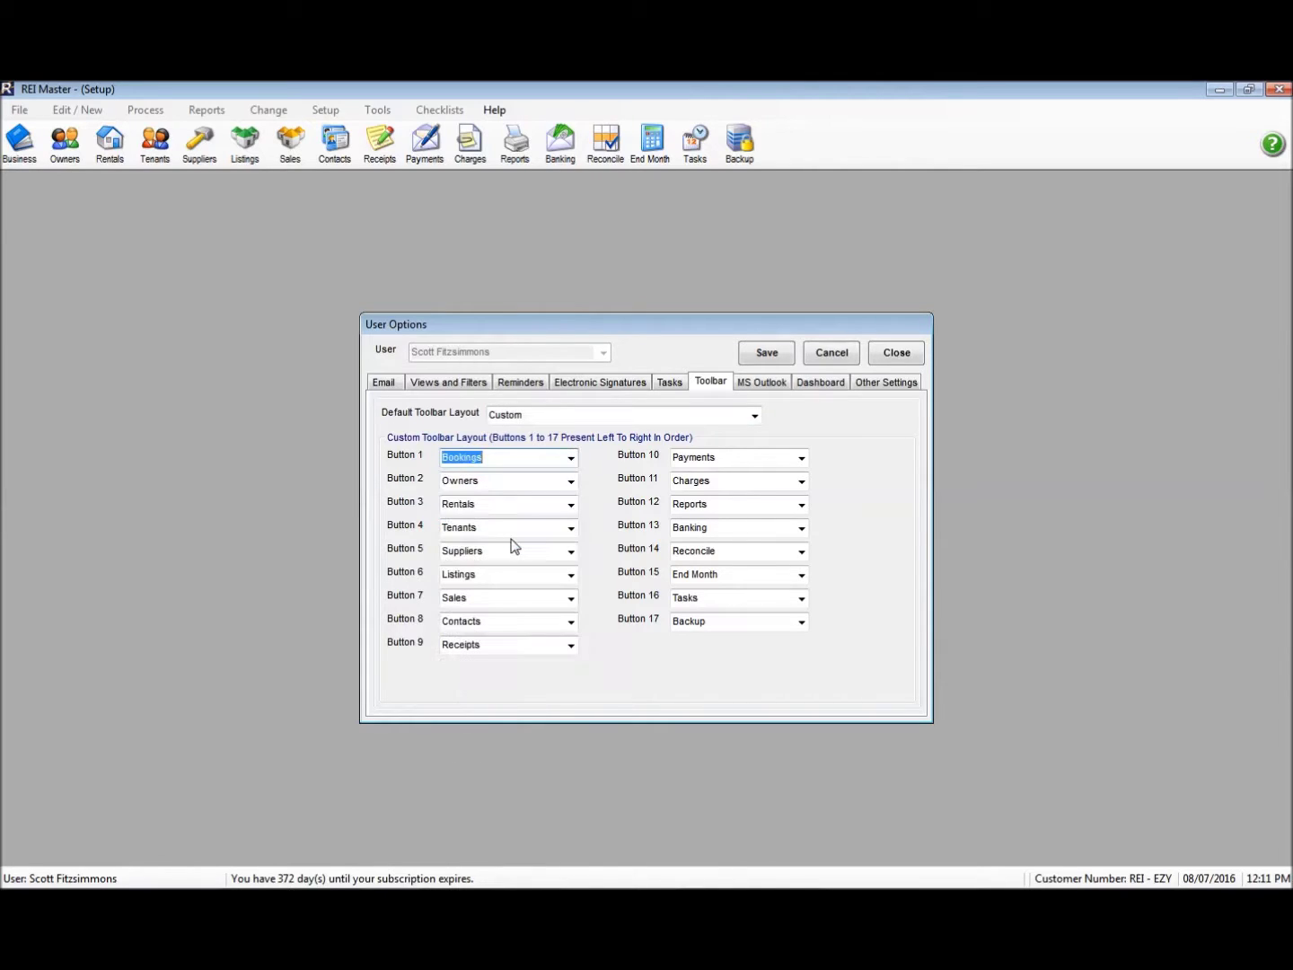
click(572, 482)
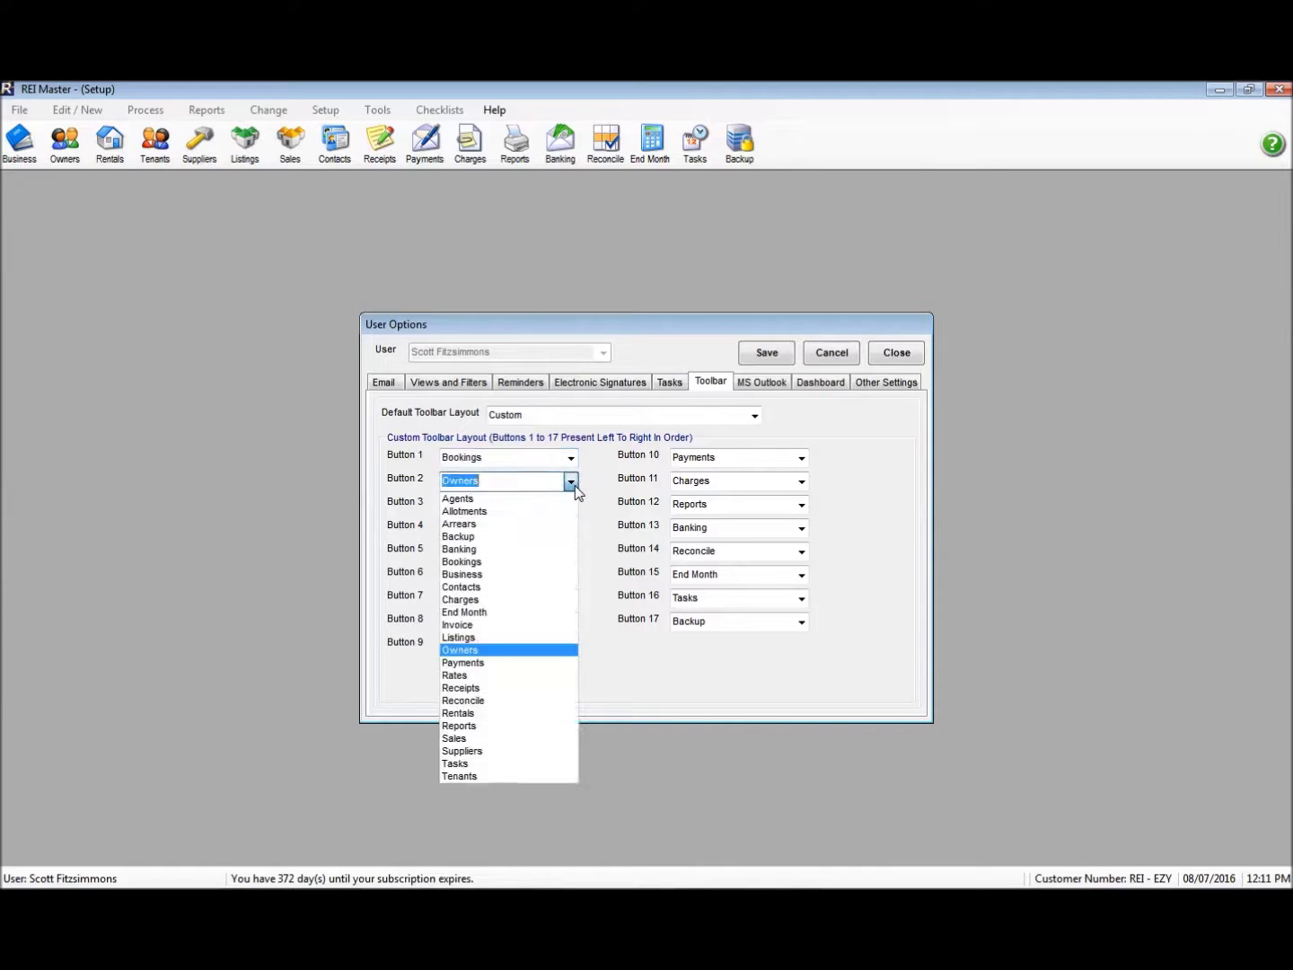
click(510, 776)
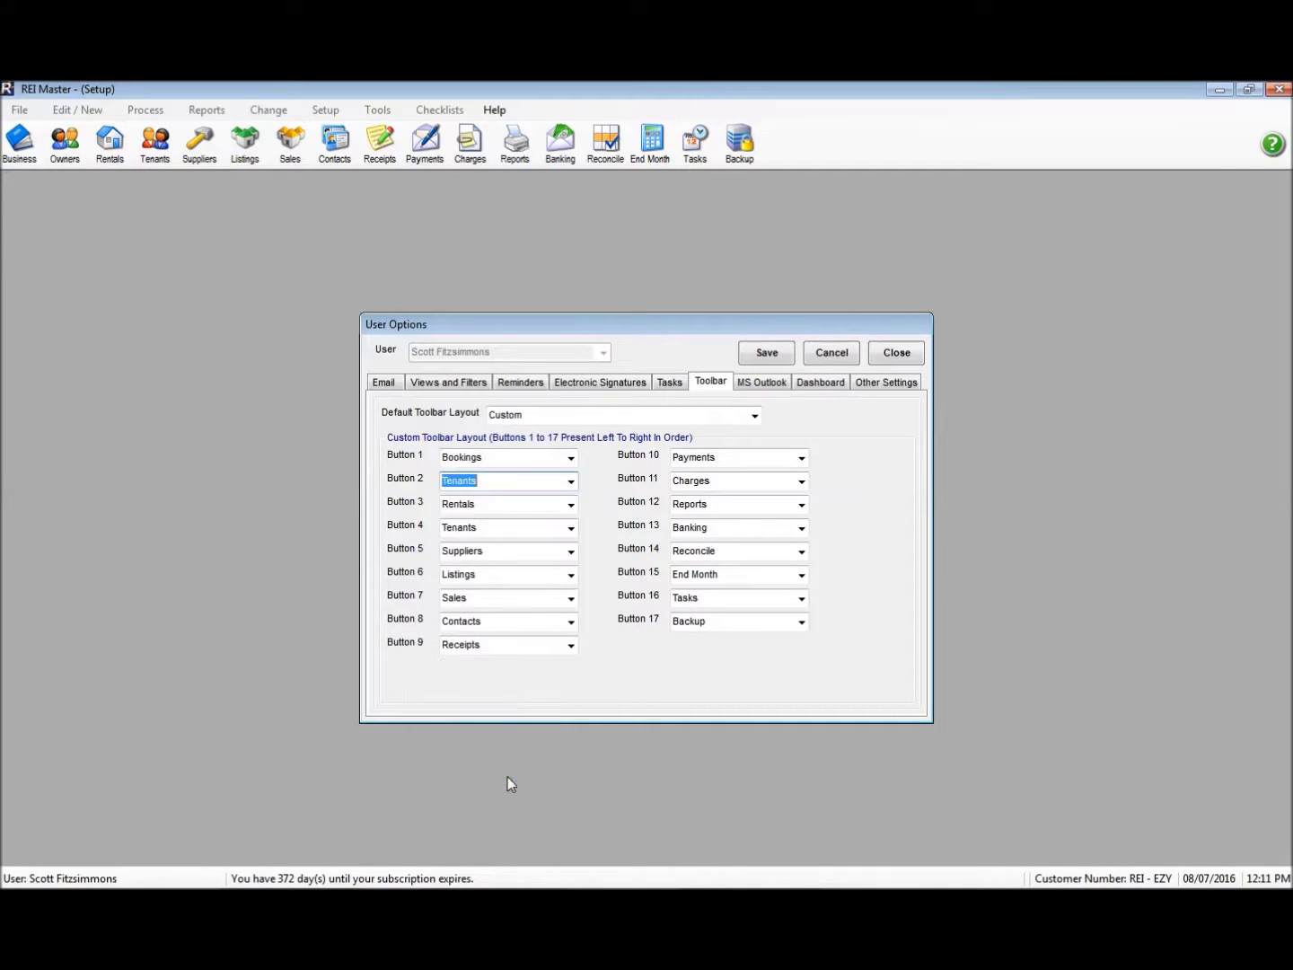
click(571, 504)
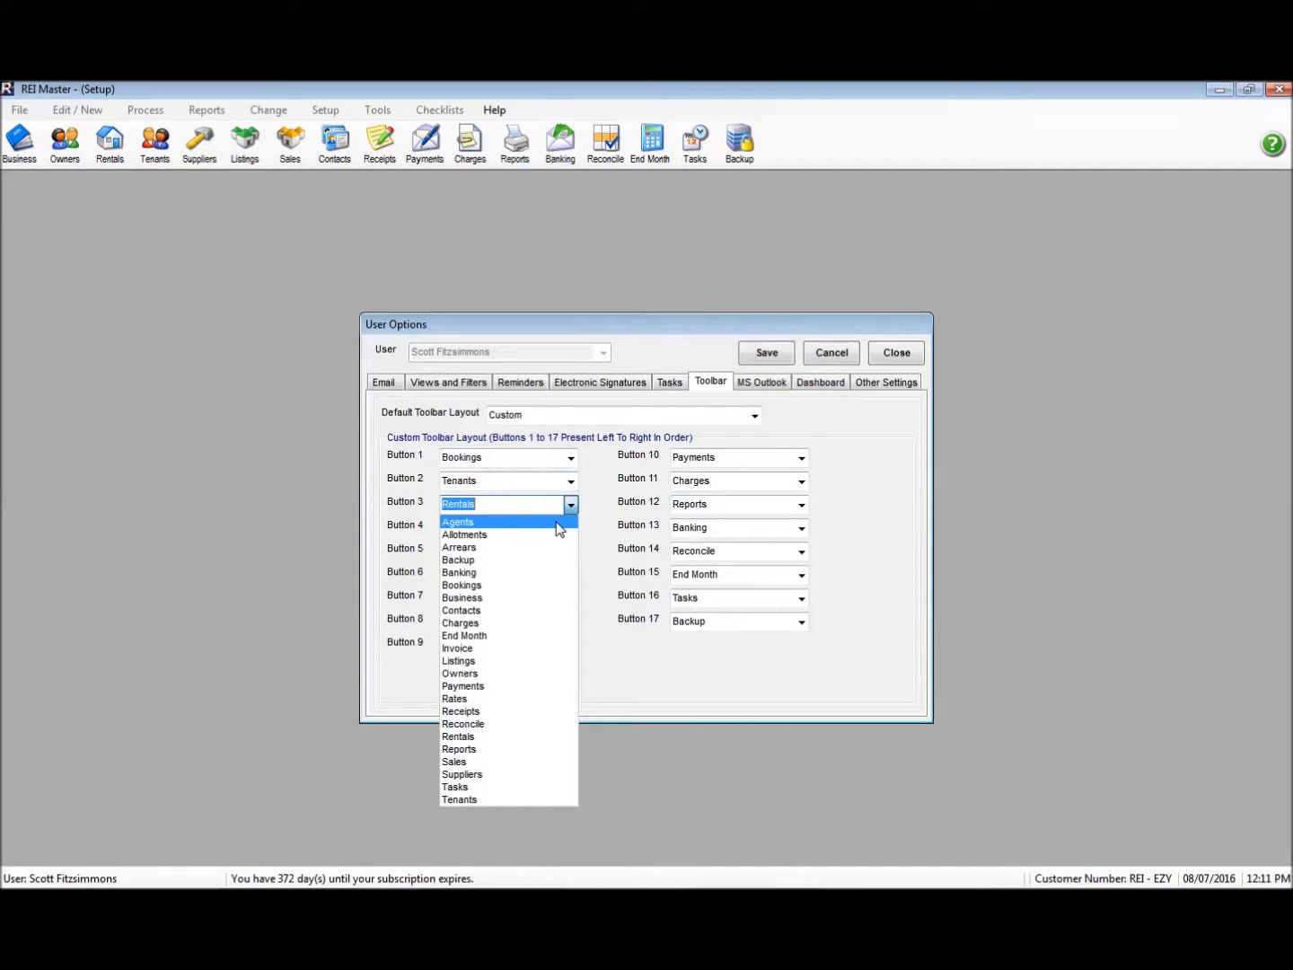
click(557, 523)
click(571, 528)
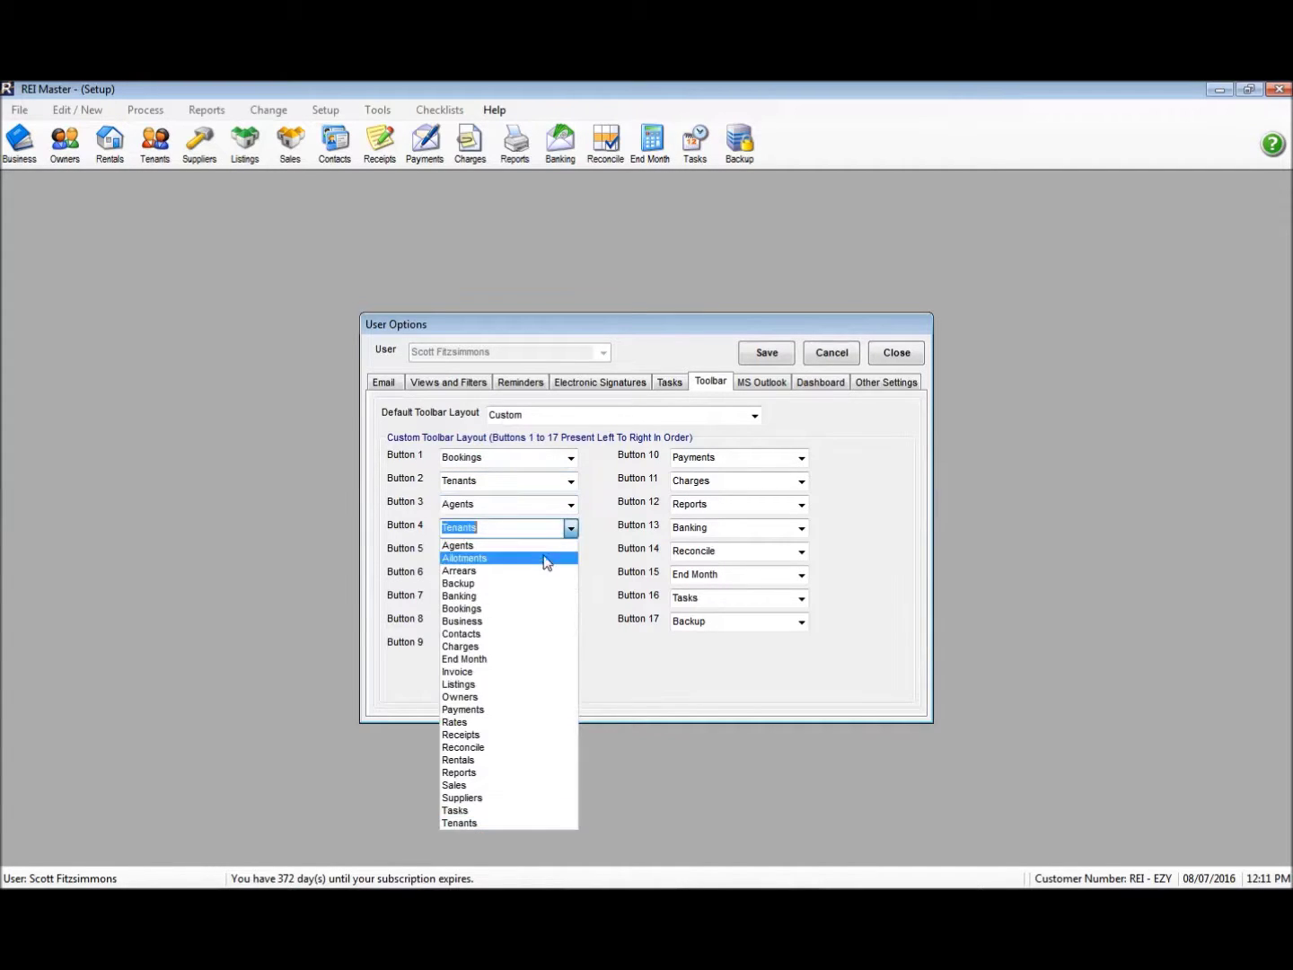
click(546, 557)
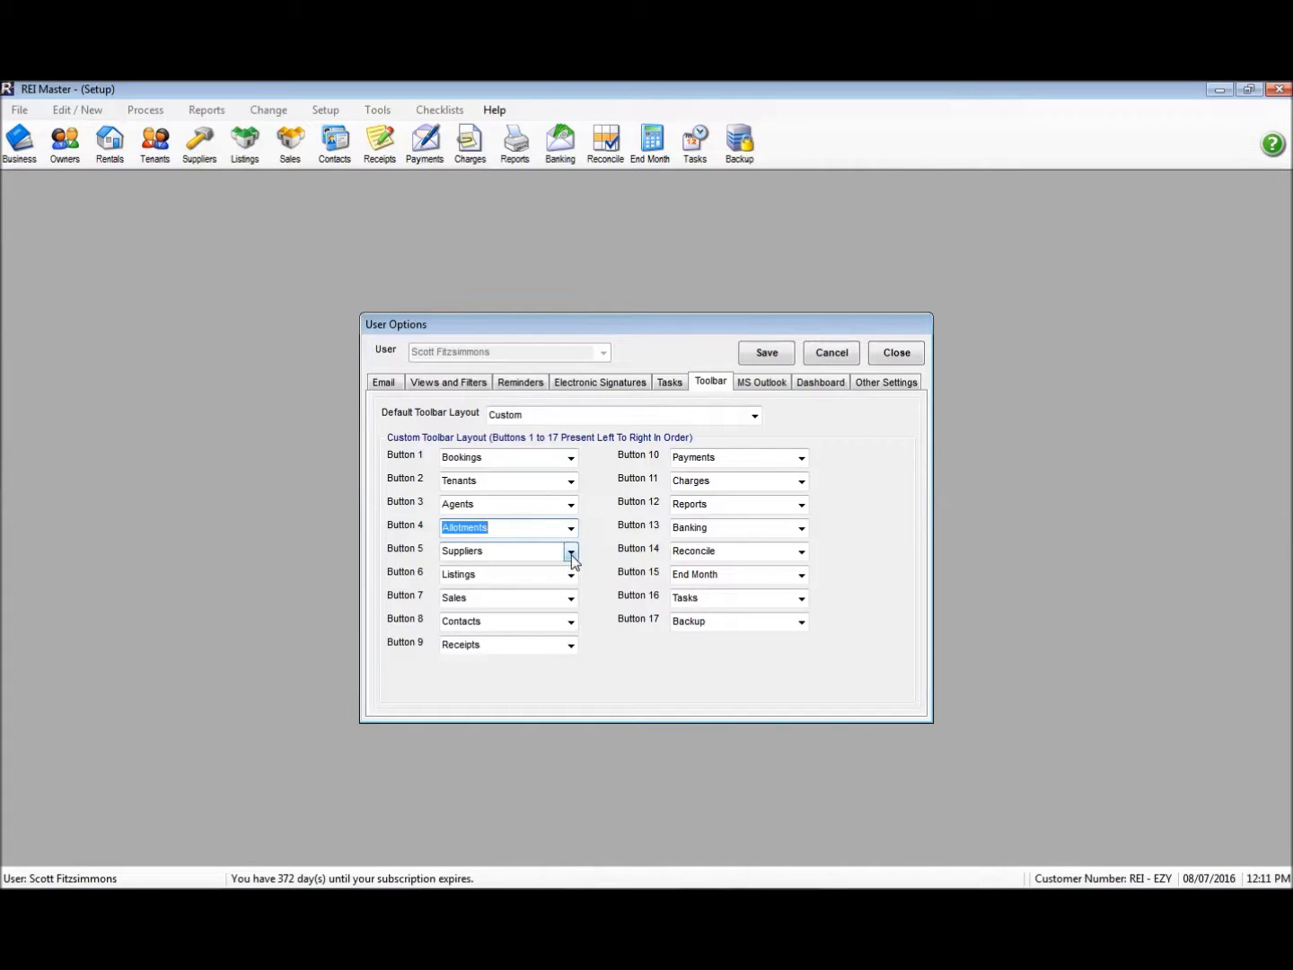
Set buttons 5–7 to Owners, Rentals and Business, and save the toolbar layout.
click(570, 552)
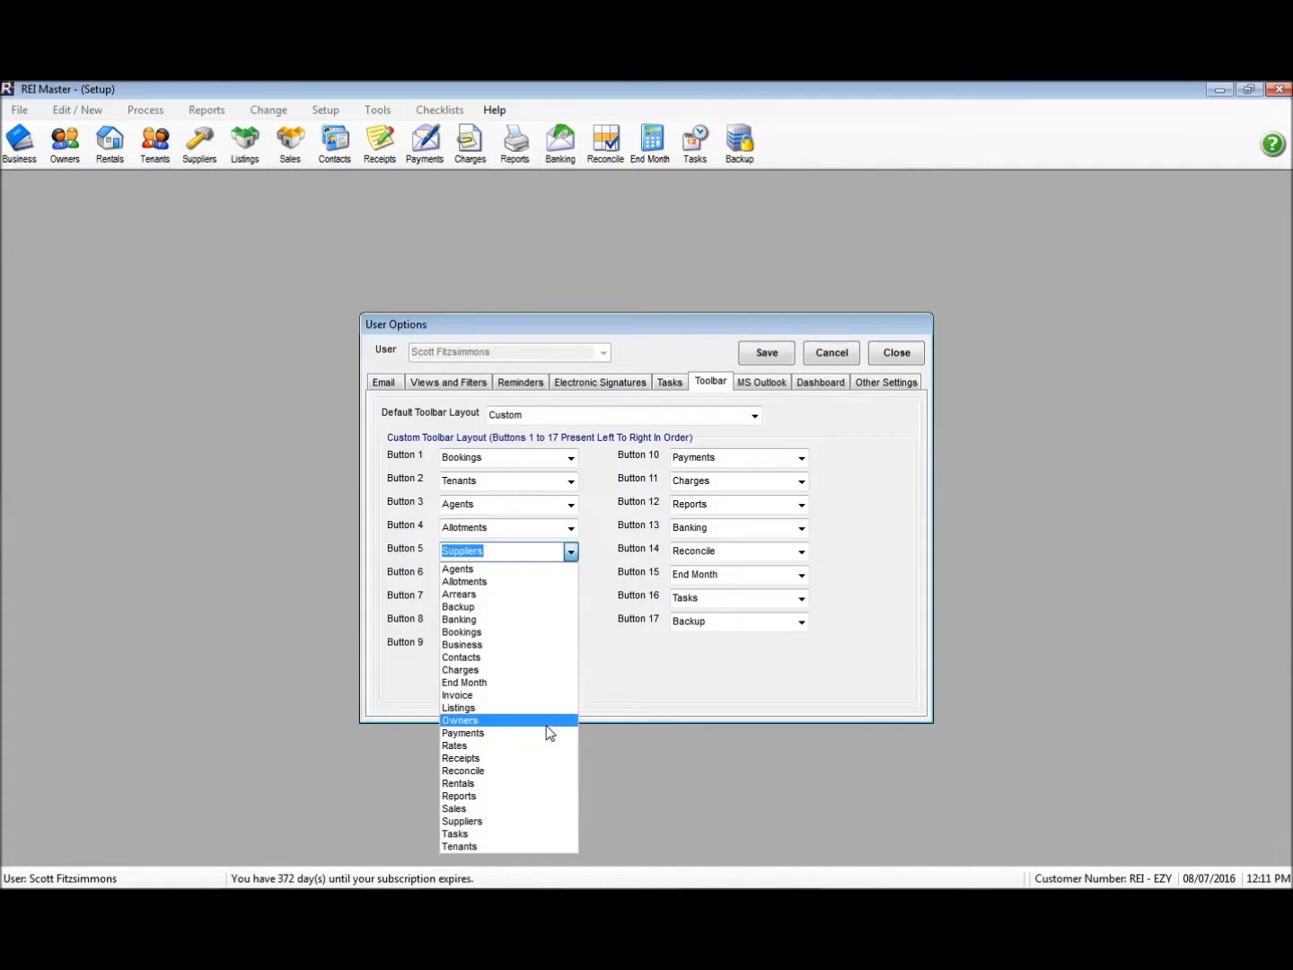
click(549, 721)
click(571, 576)
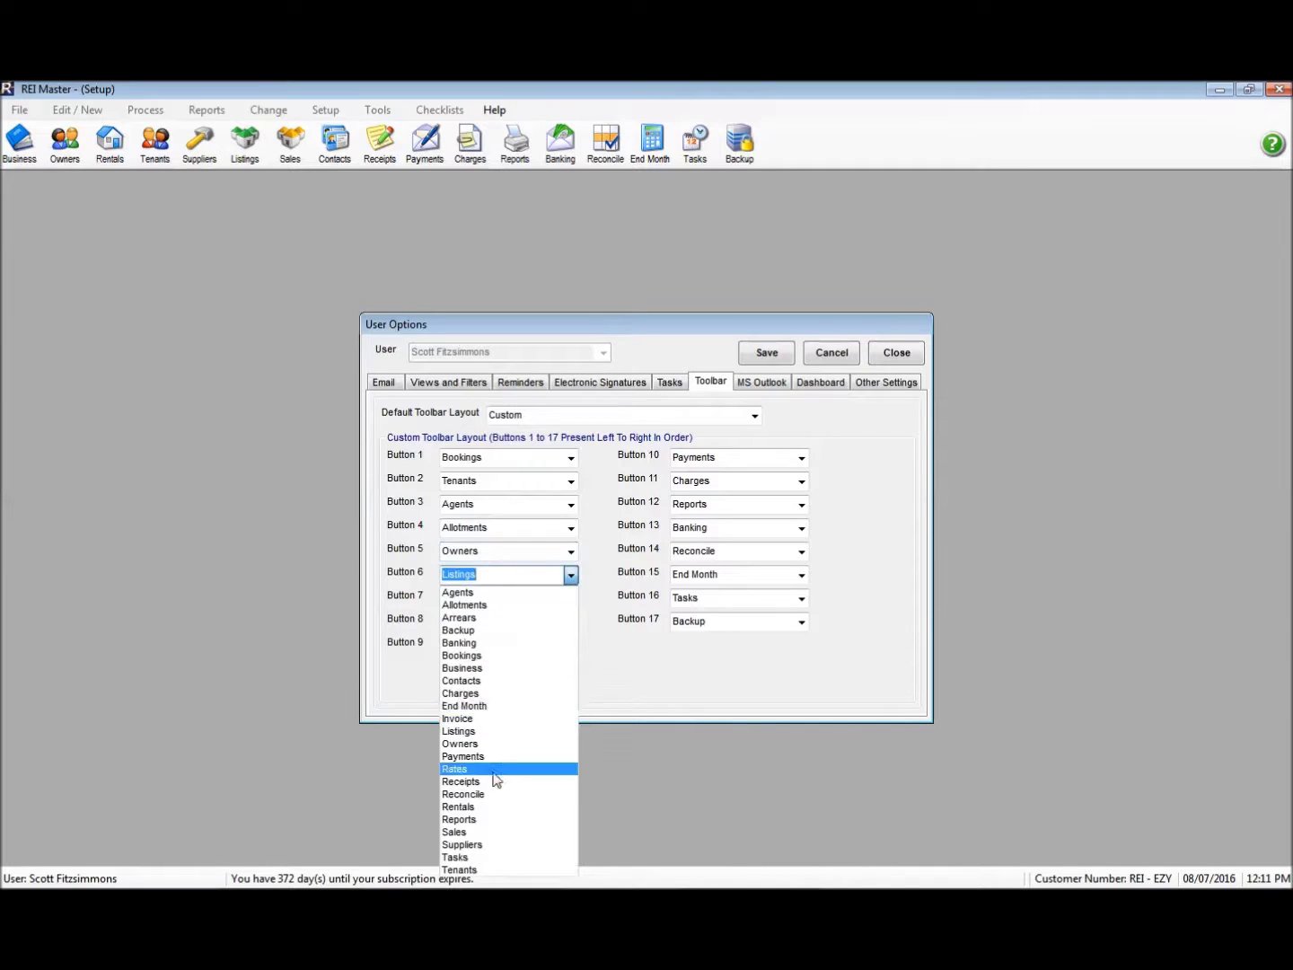
click(496, 807)
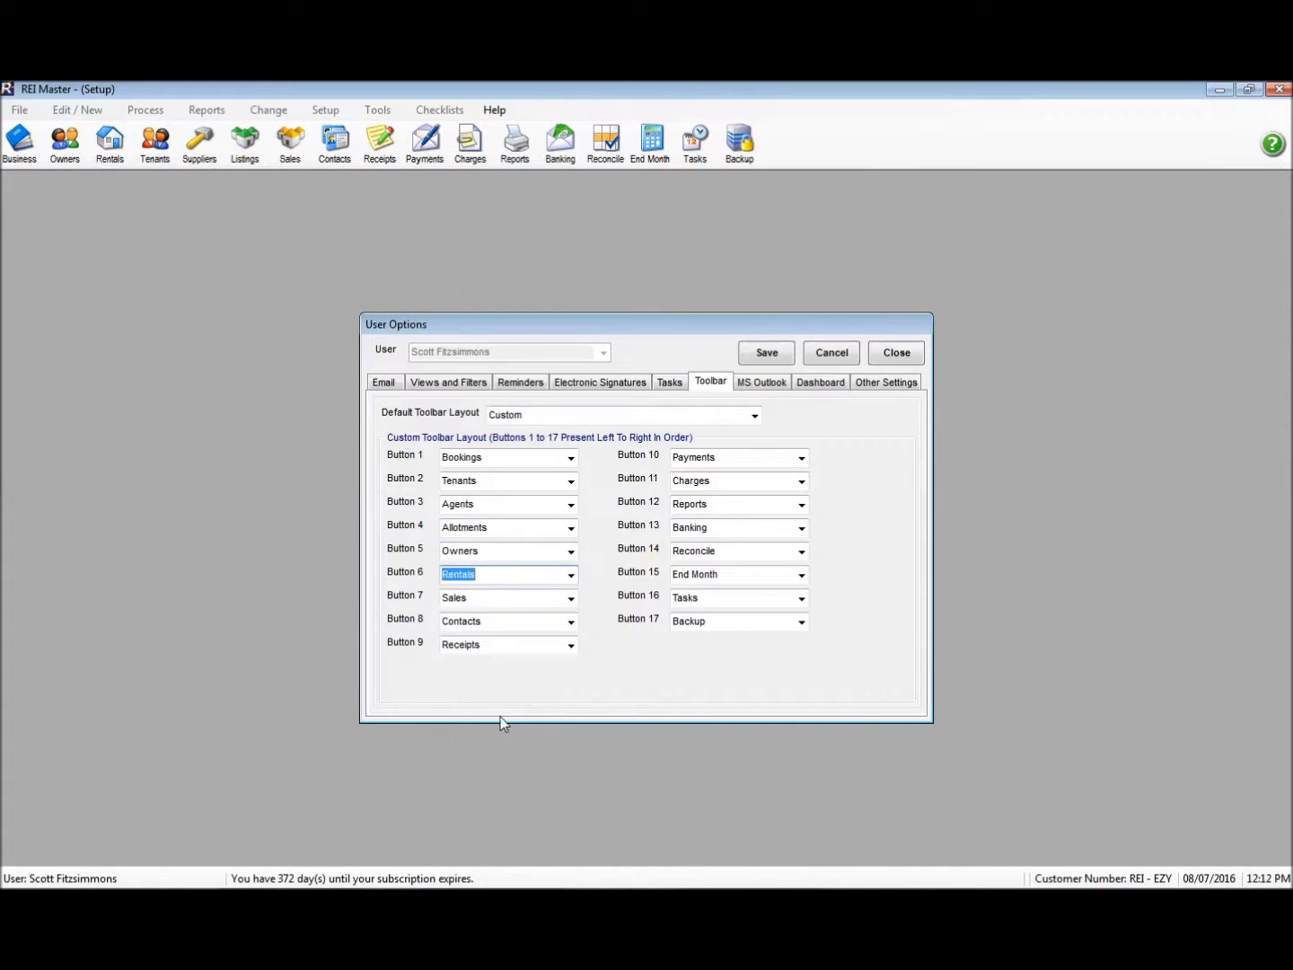
click(571, 599)
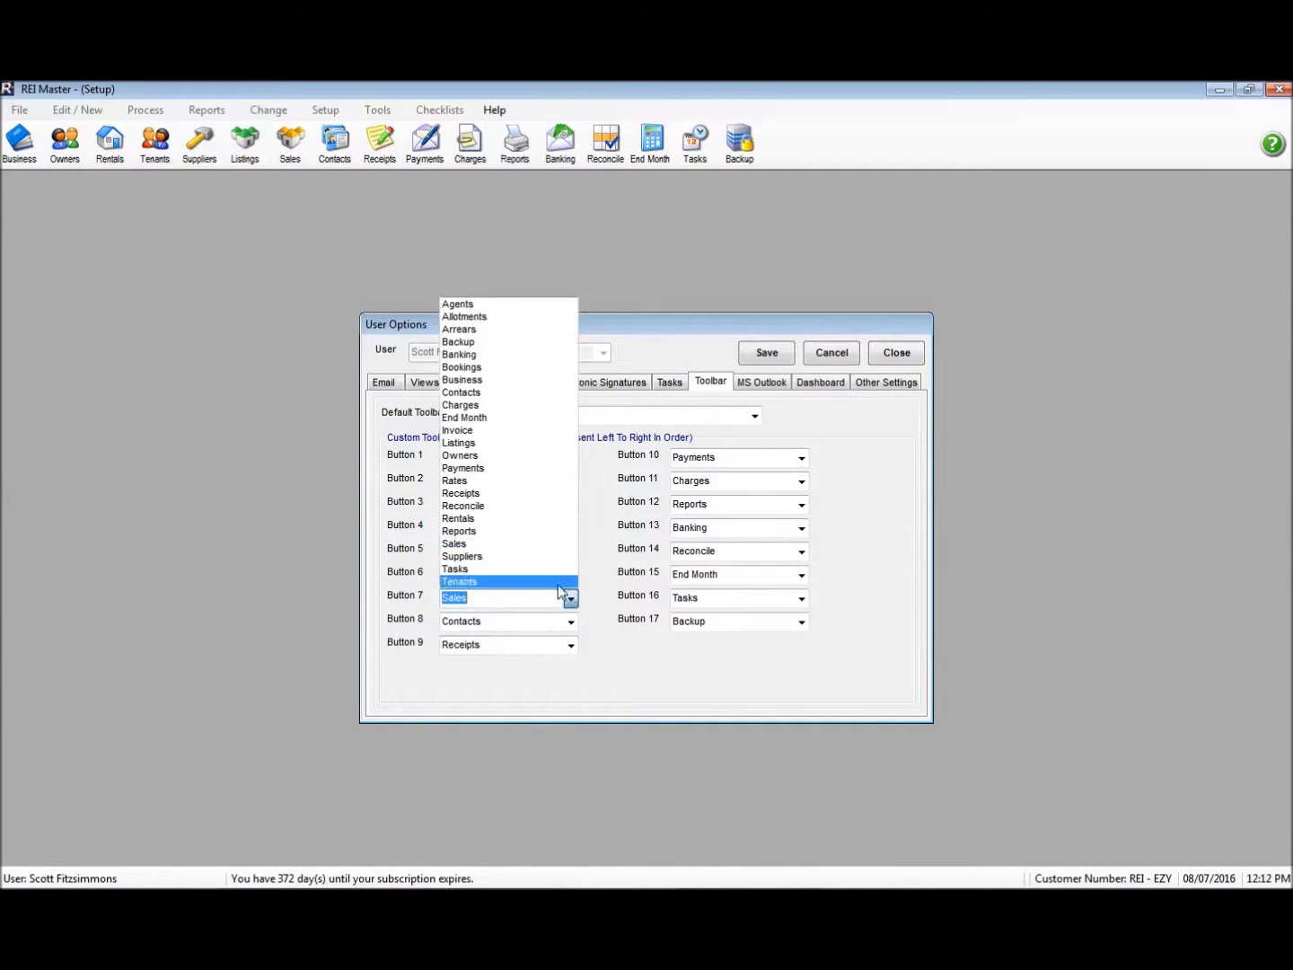
click(520, 386)
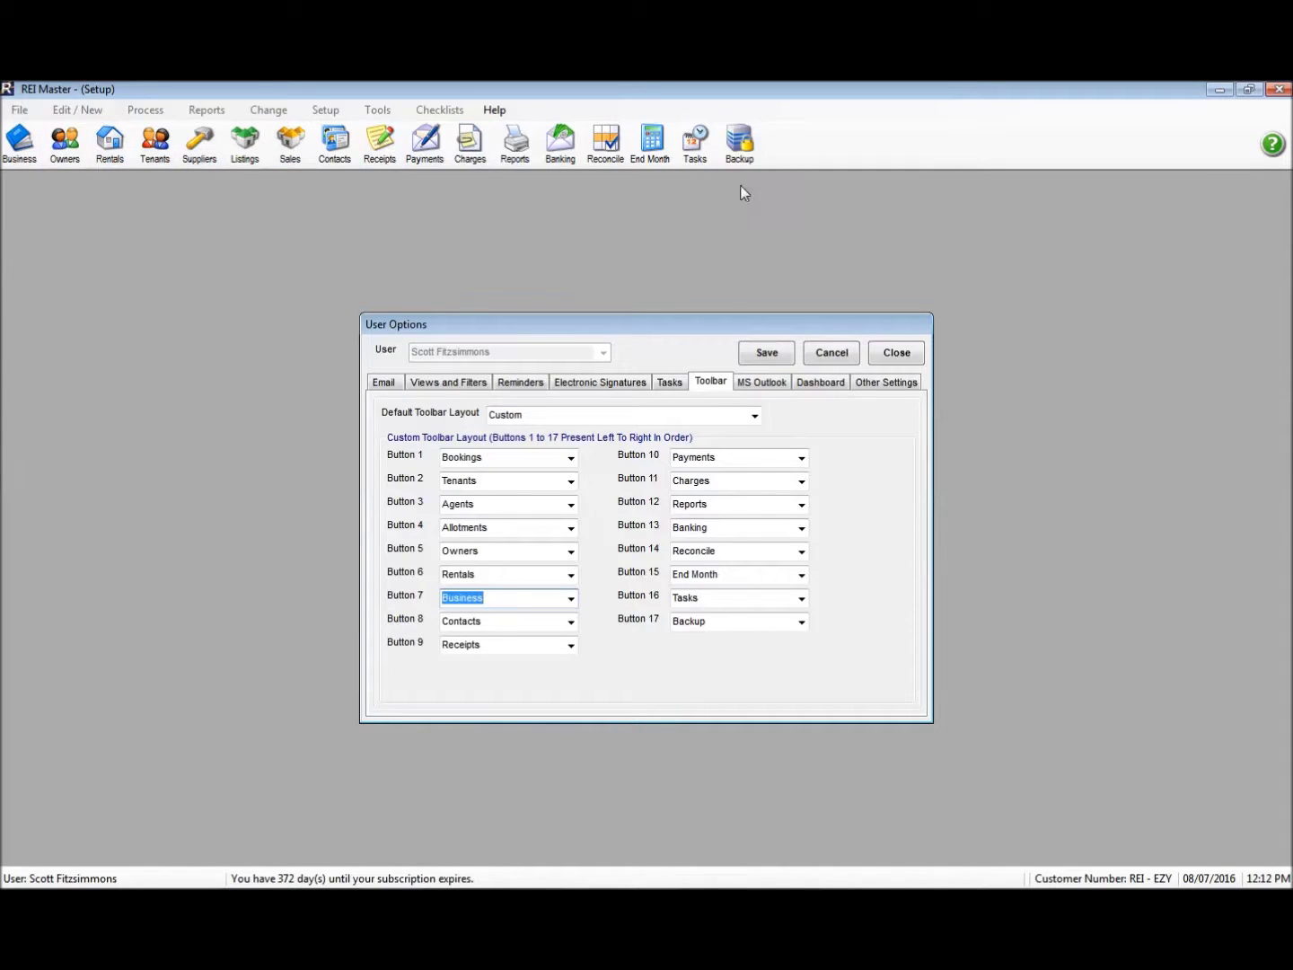
click(771, 356)
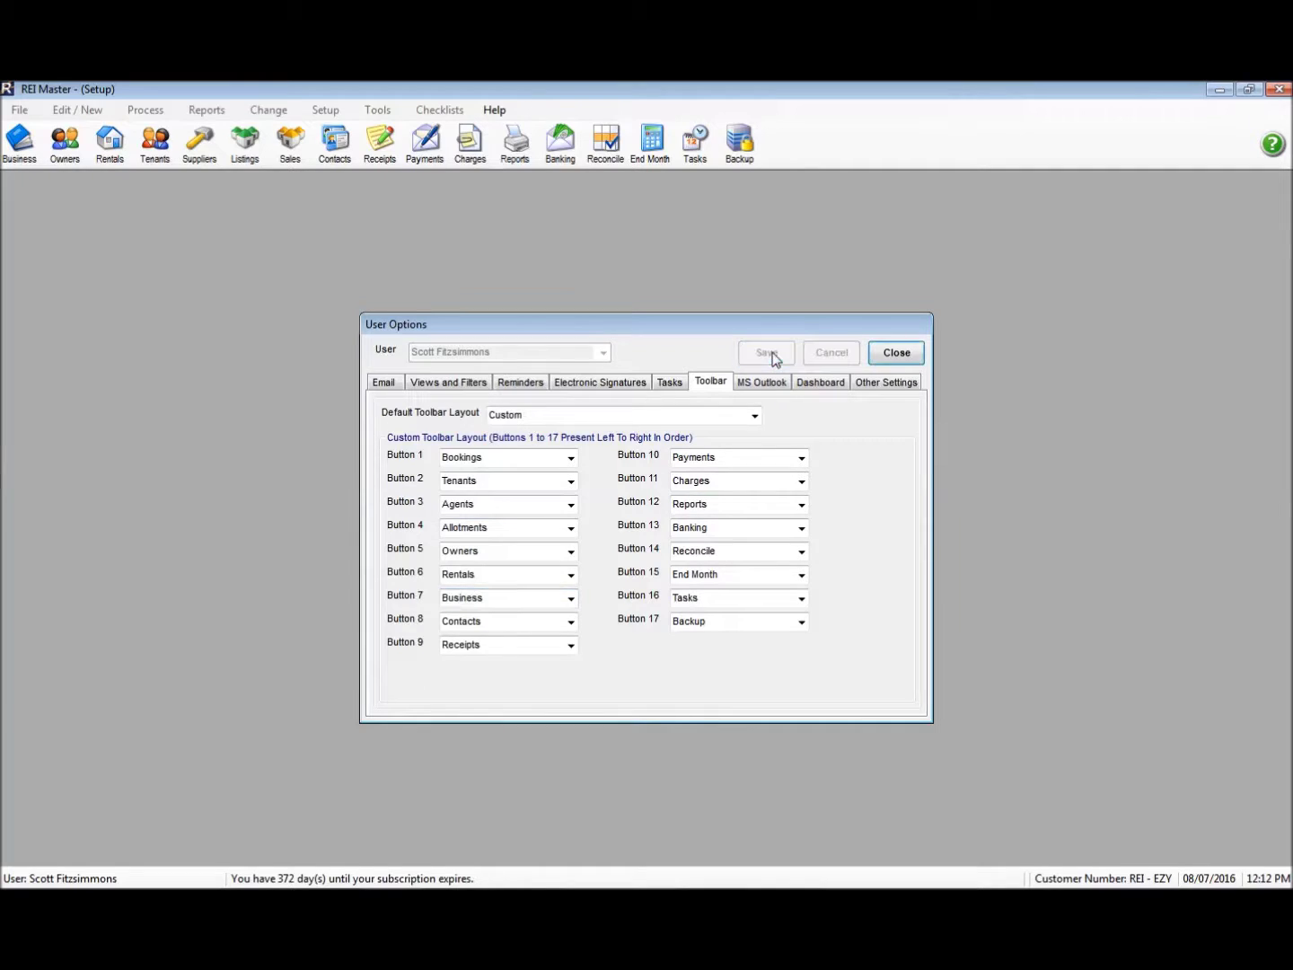
Close User Options so the main toolbar shows Bookings through Business, then return to the Setup menu.
click(893, 351)
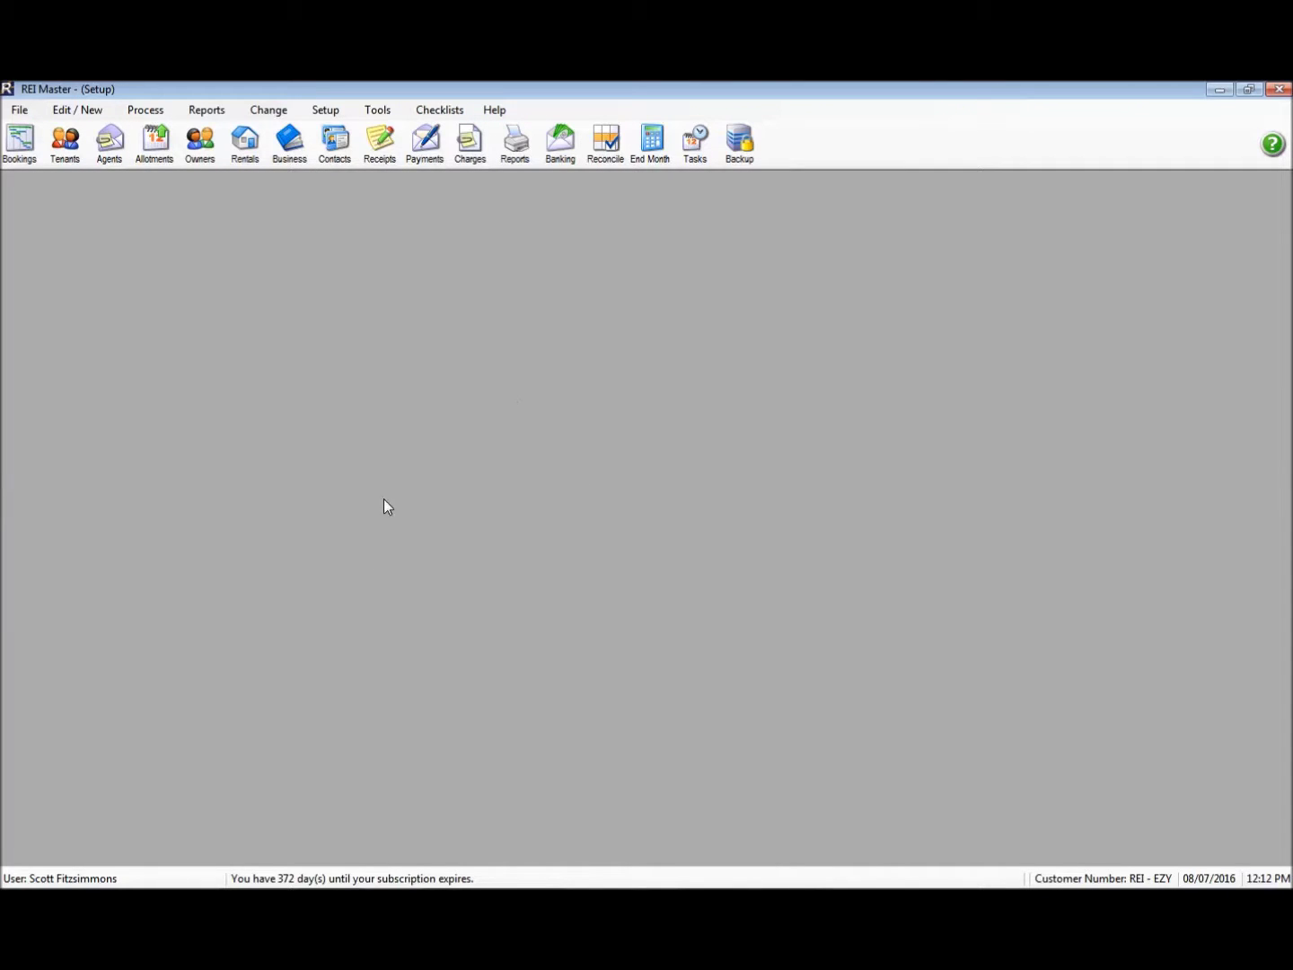
click(329, 111)
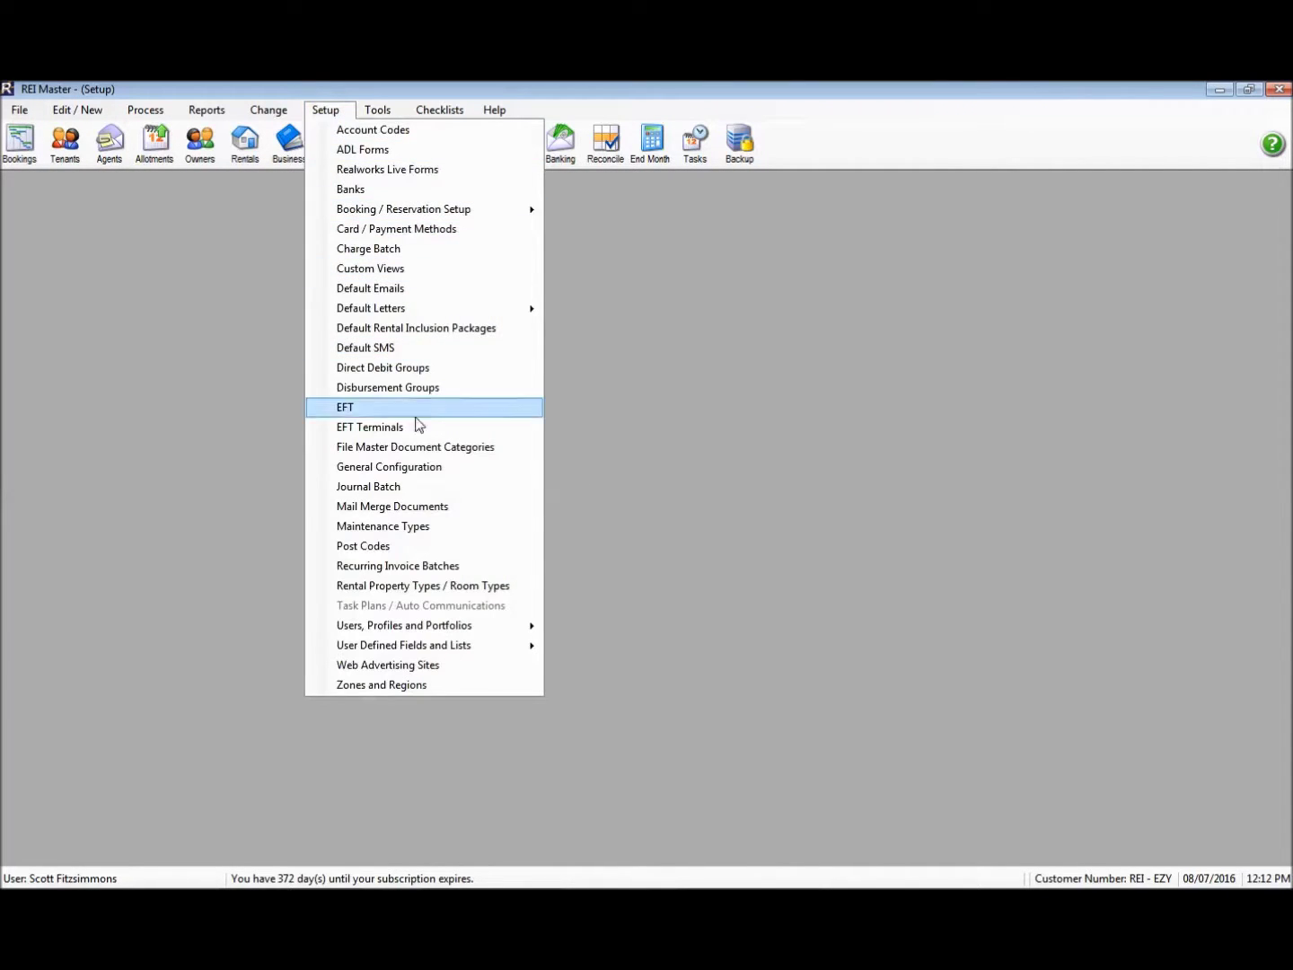
Tick Activate Dashboard on the User Options Dashboard tab, save, and close to show the summary tiles.
mouse_move(460, 628)
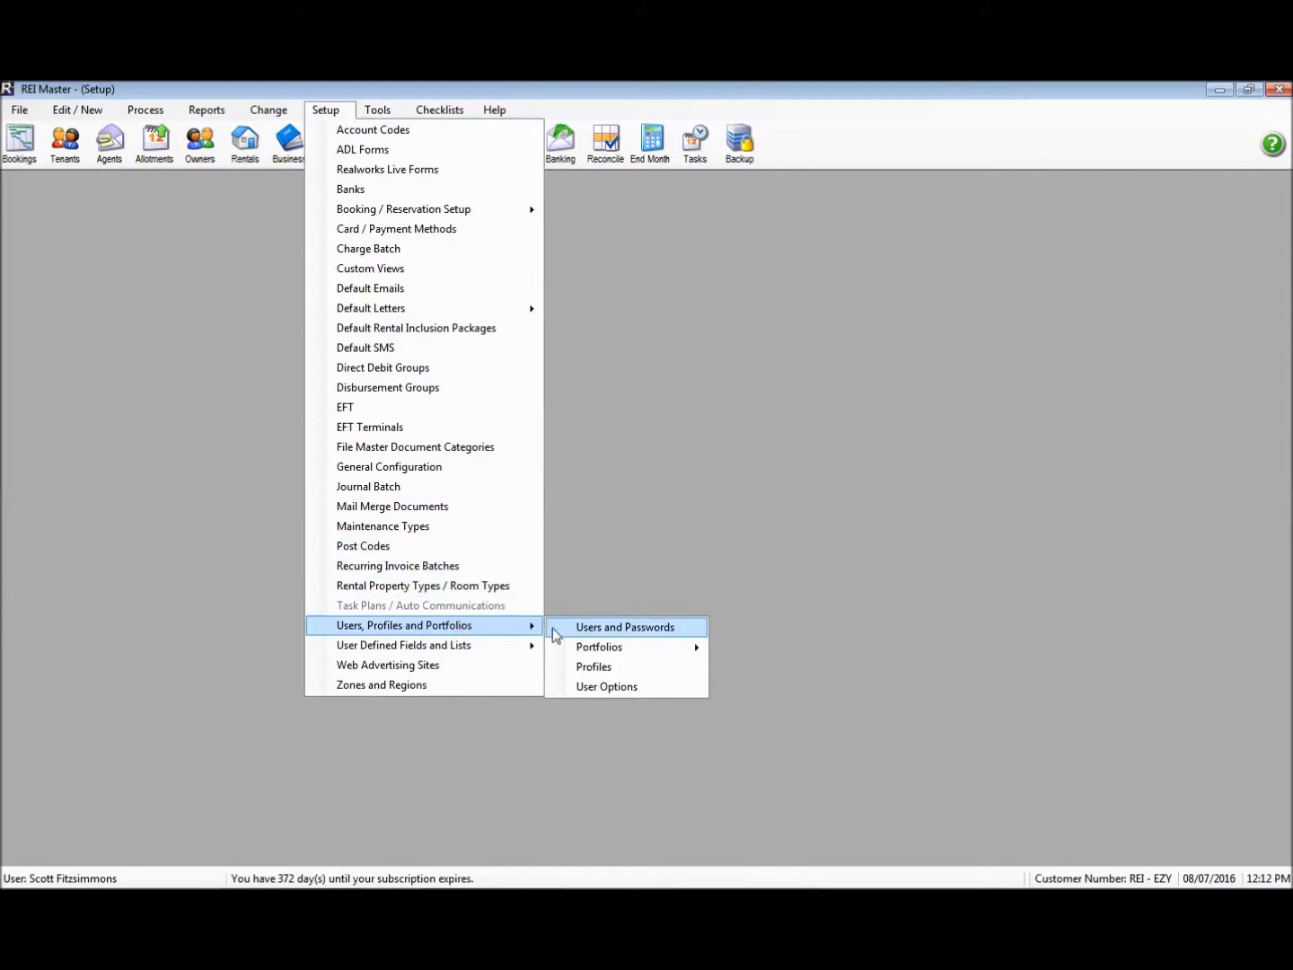
click(603, 687)
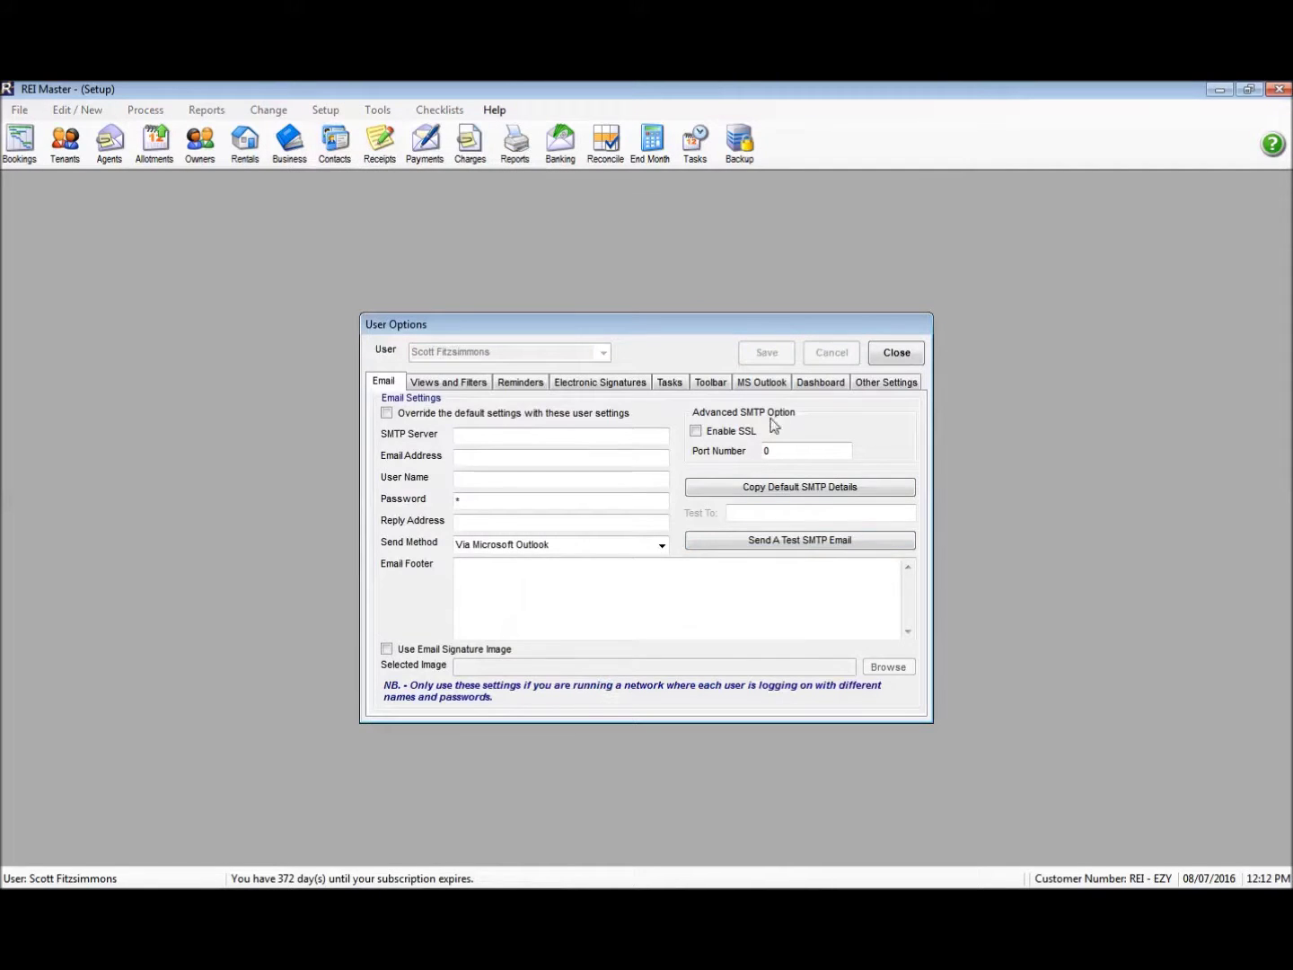
click(819, 383)
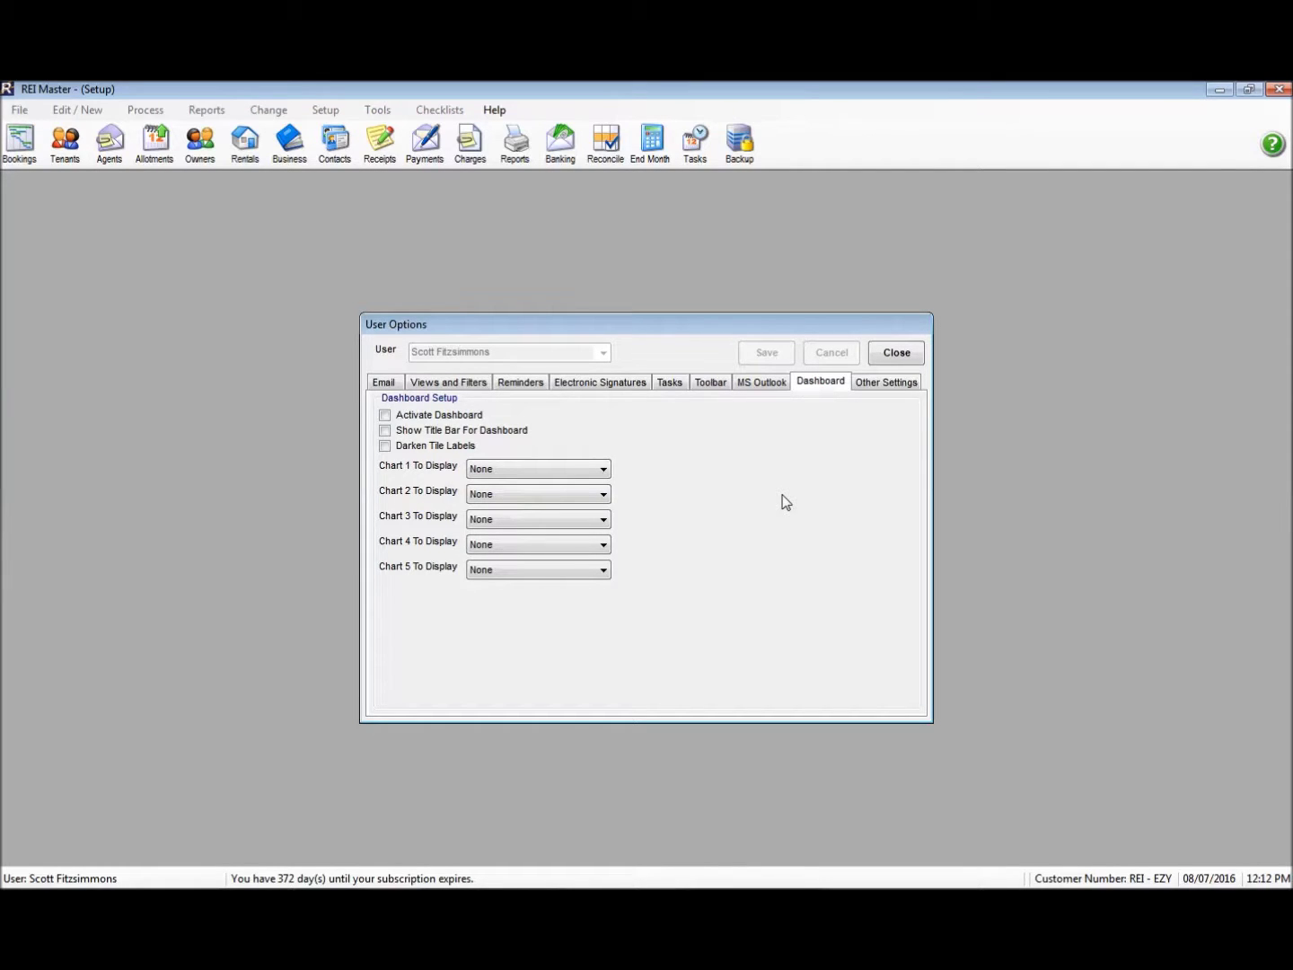
click(385, 414)
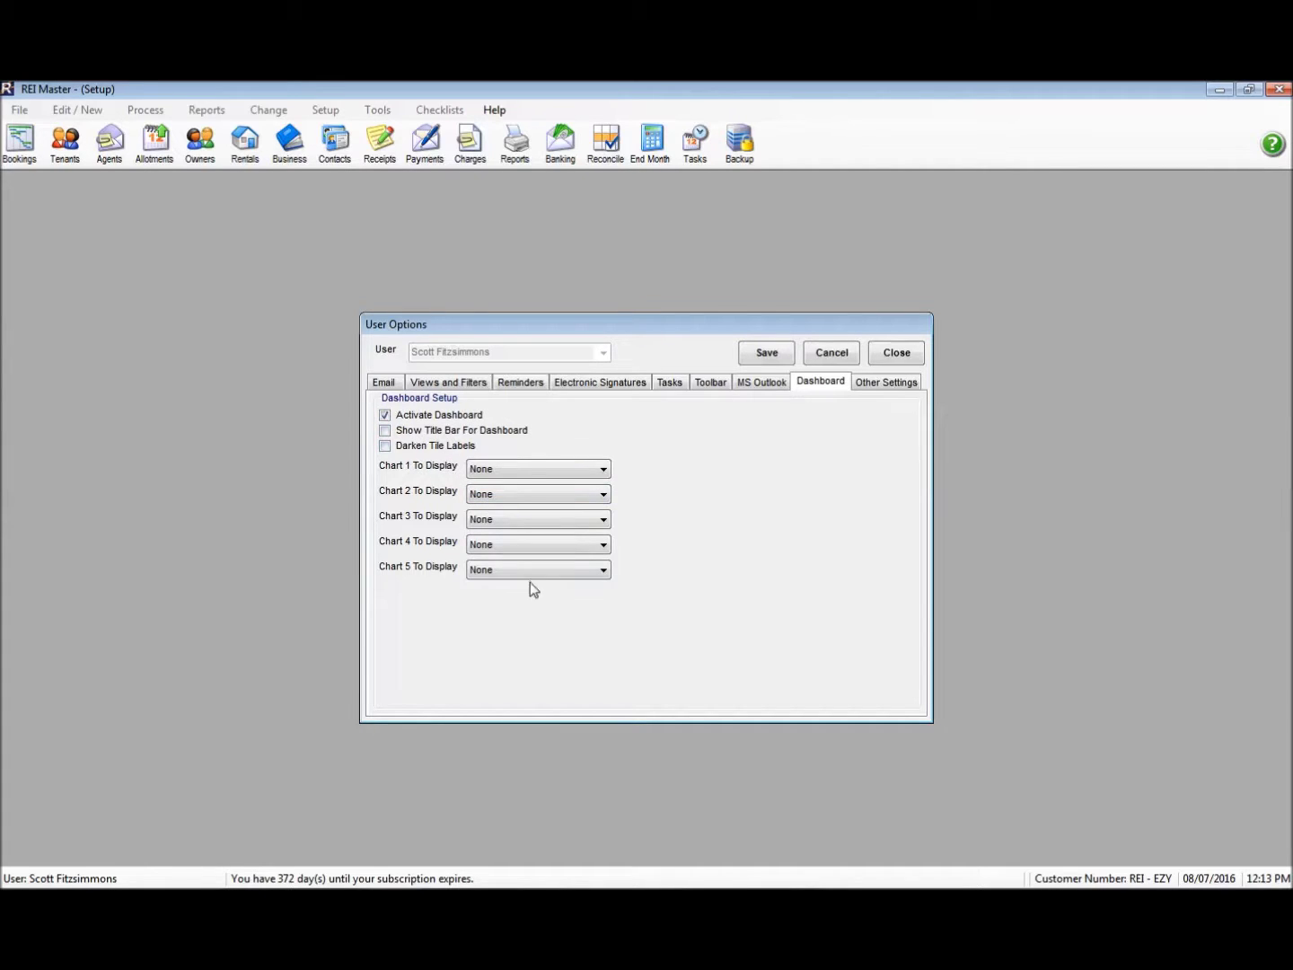
click(773, 355)
click(768, 356)
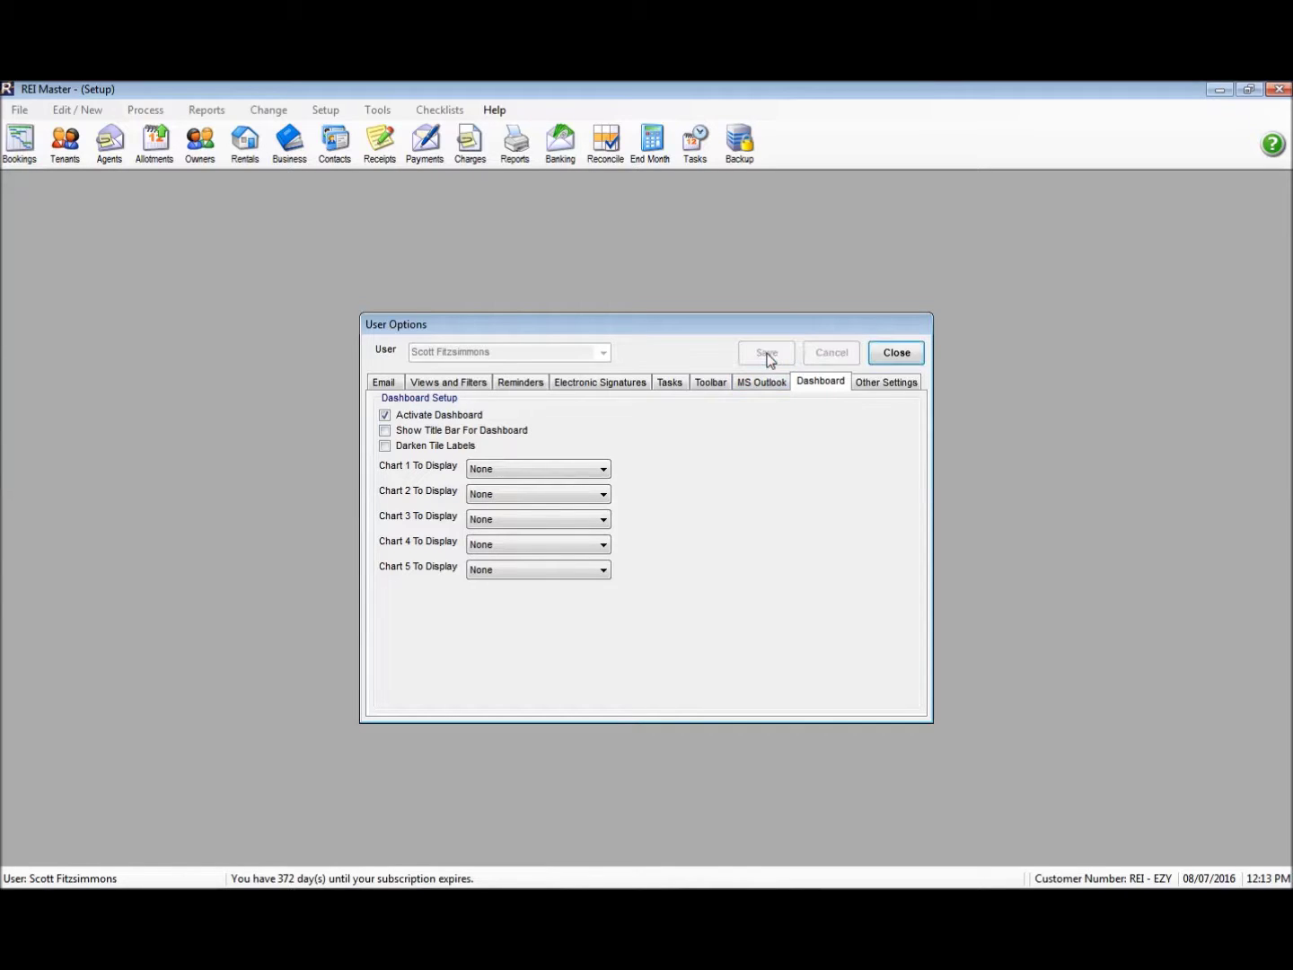
click(894, 353)
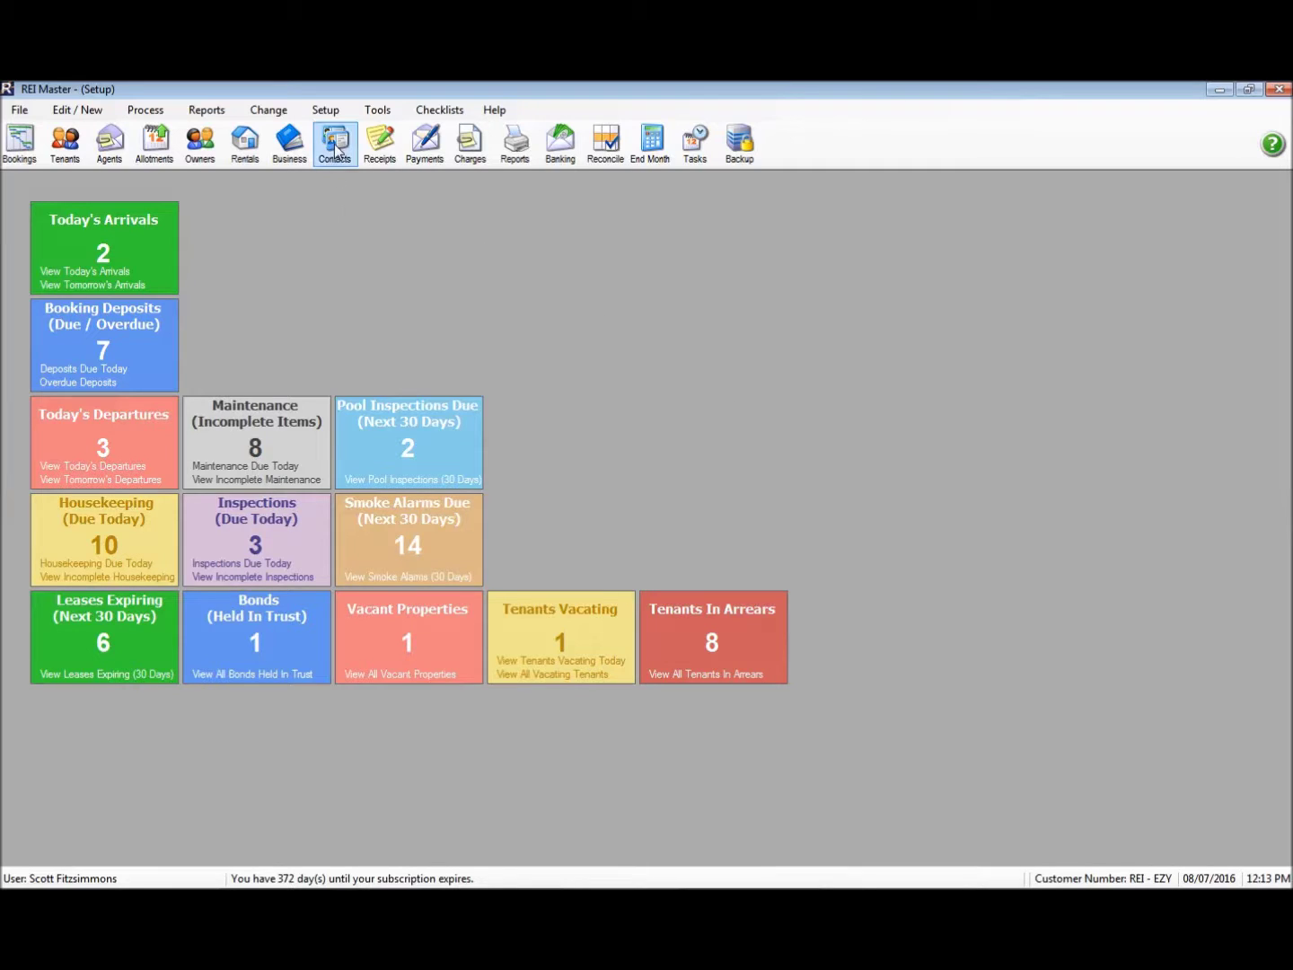
Open the Dashboard tab of User Options from Setup.
click(328, 112)
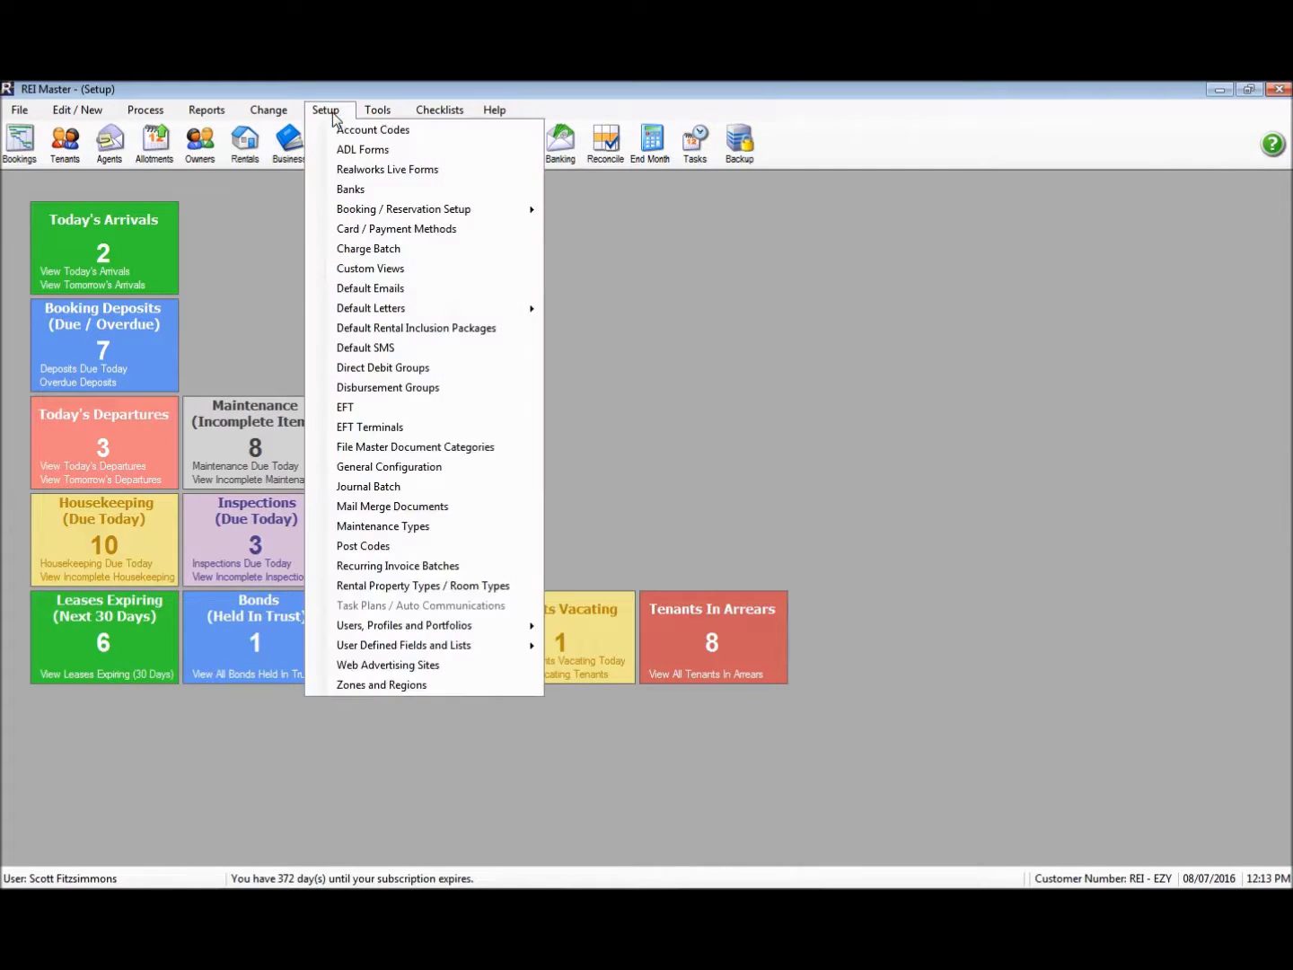
mouse_move(467, 627)
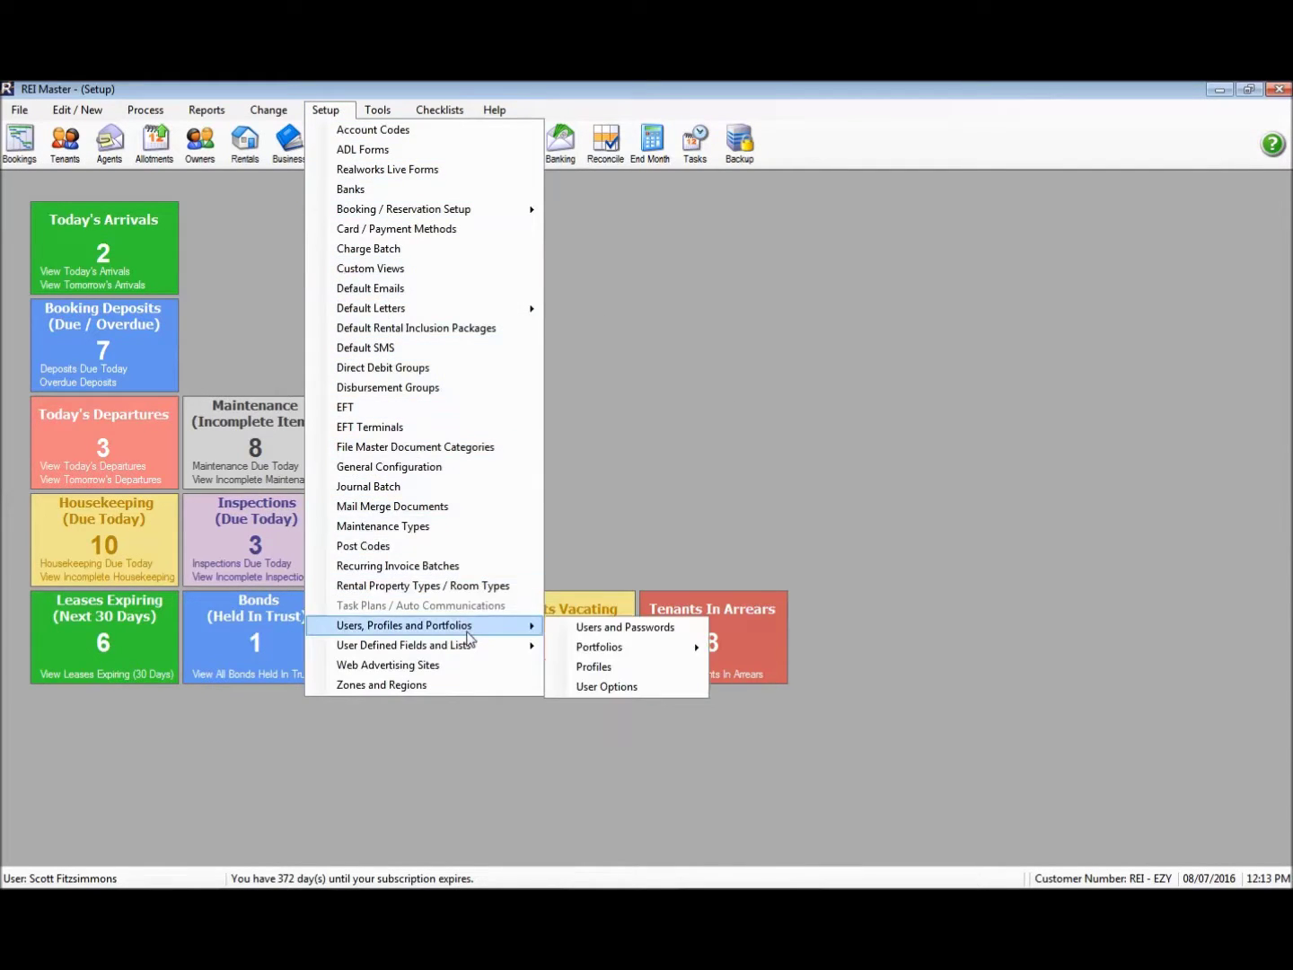
click(620, 690)
click(830, 381)
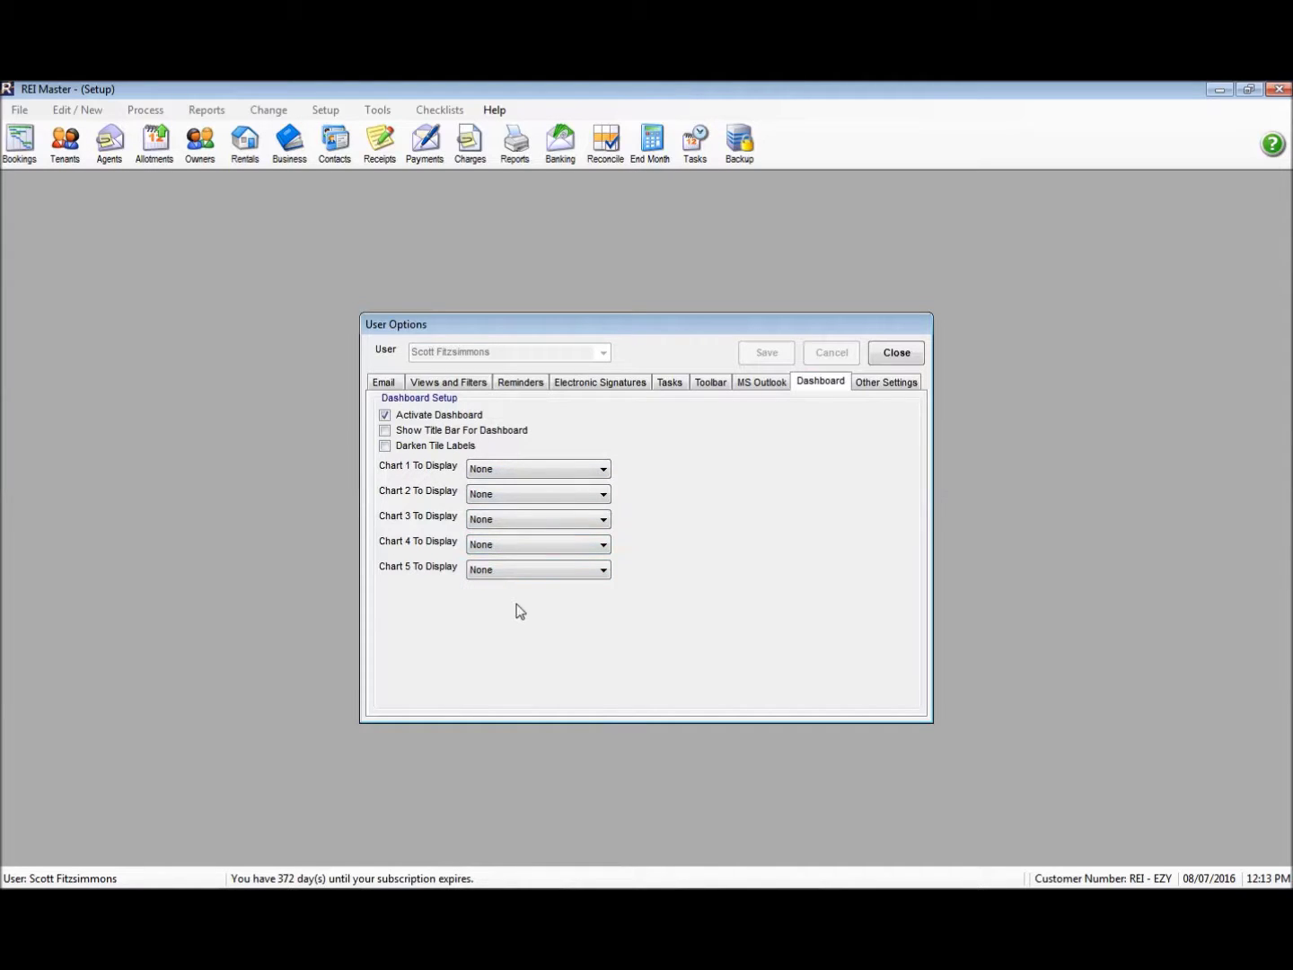
Choose charts 1–5: Fees Received, Rental Status, Arrivals - Next 6 Months, Rent Received, Arrivals By Agents.
click(604, 471)
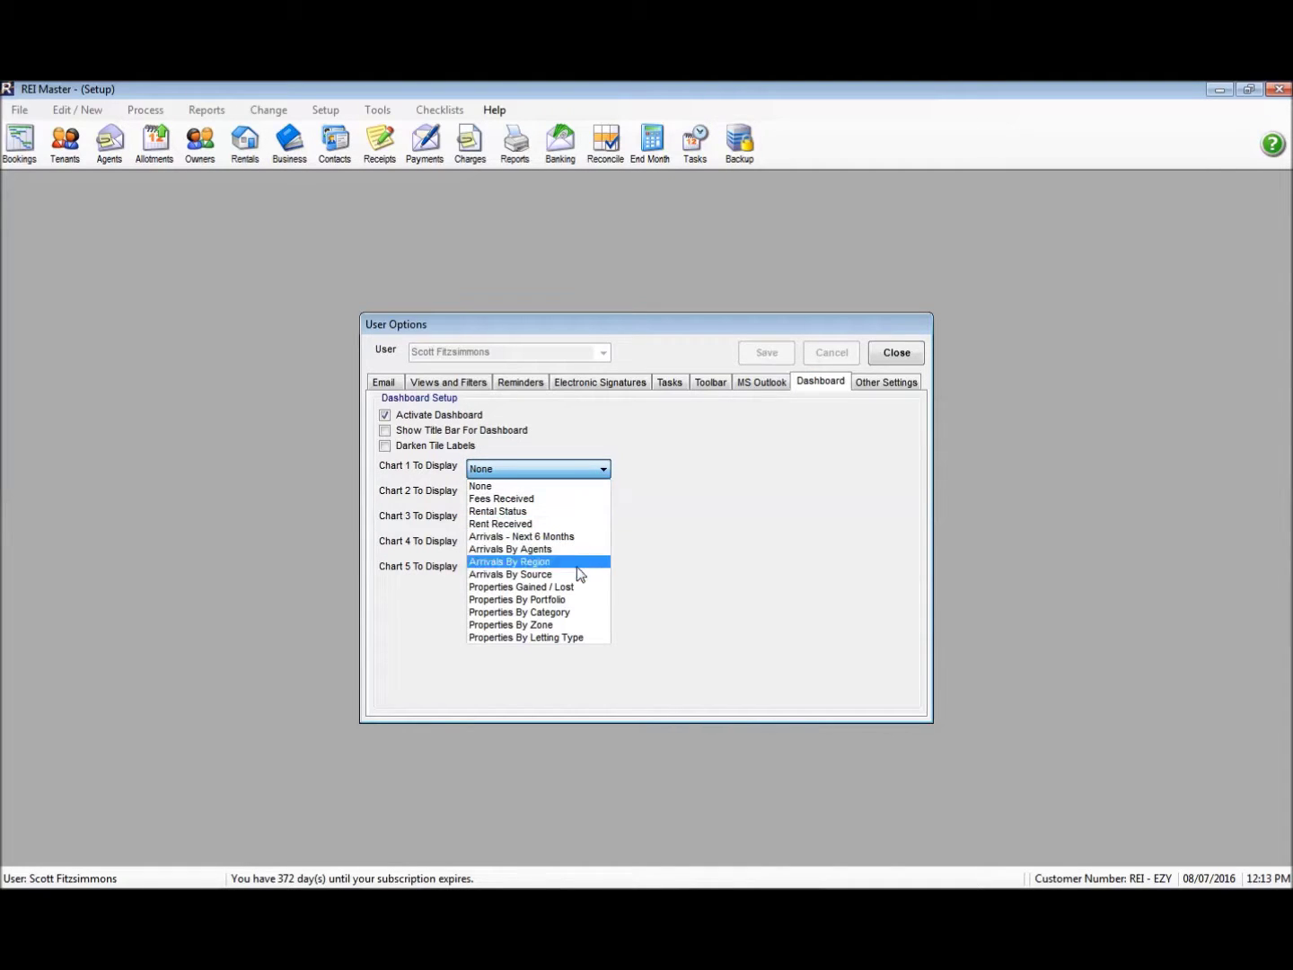
click(567, 499)
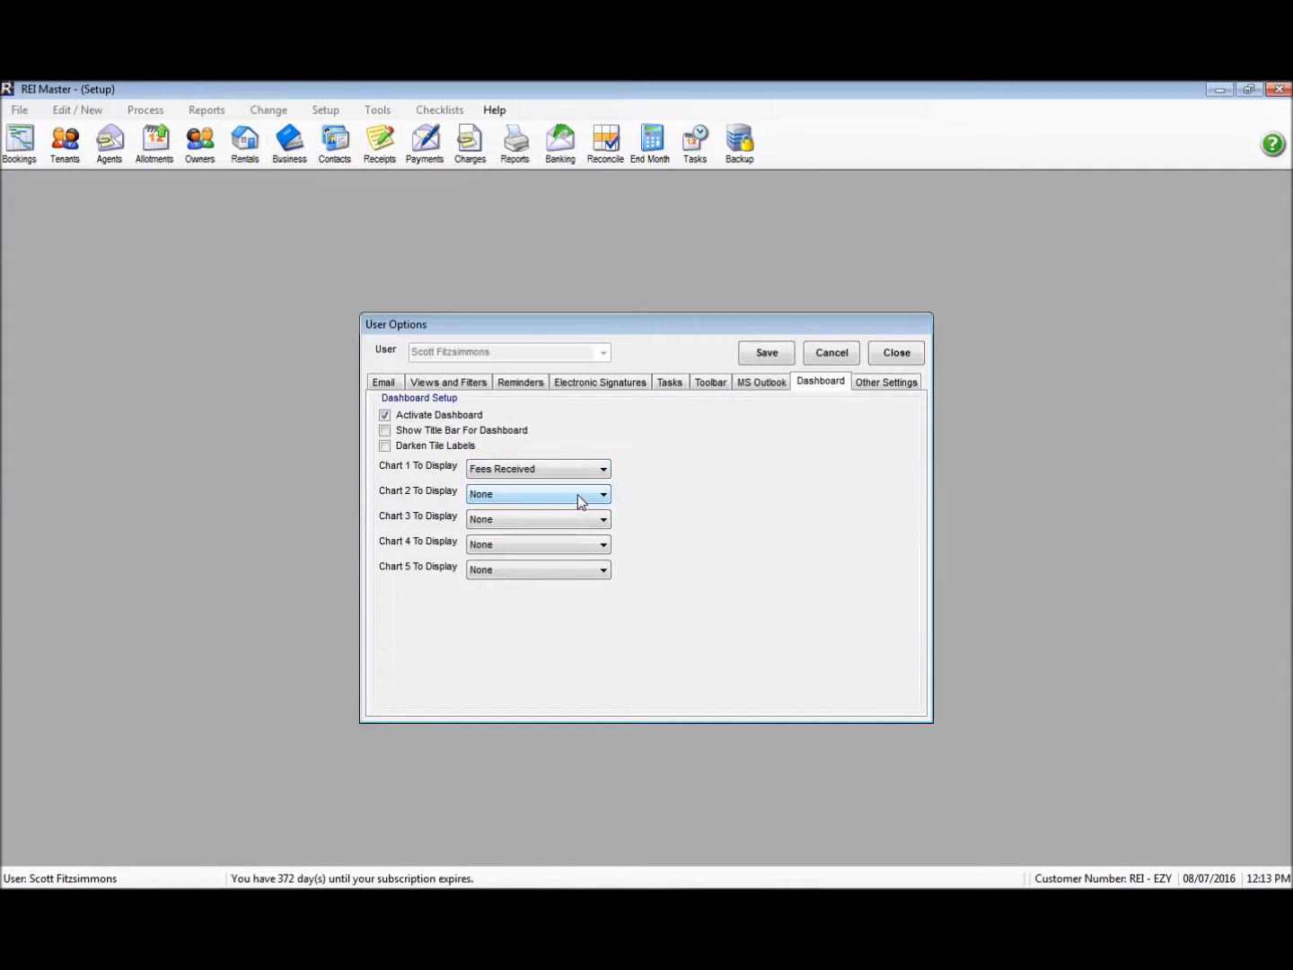
click(577, 497)
click(564, 536)
click(570, 522)
click(567, 586)
click(576, 554)
click(559, 595)
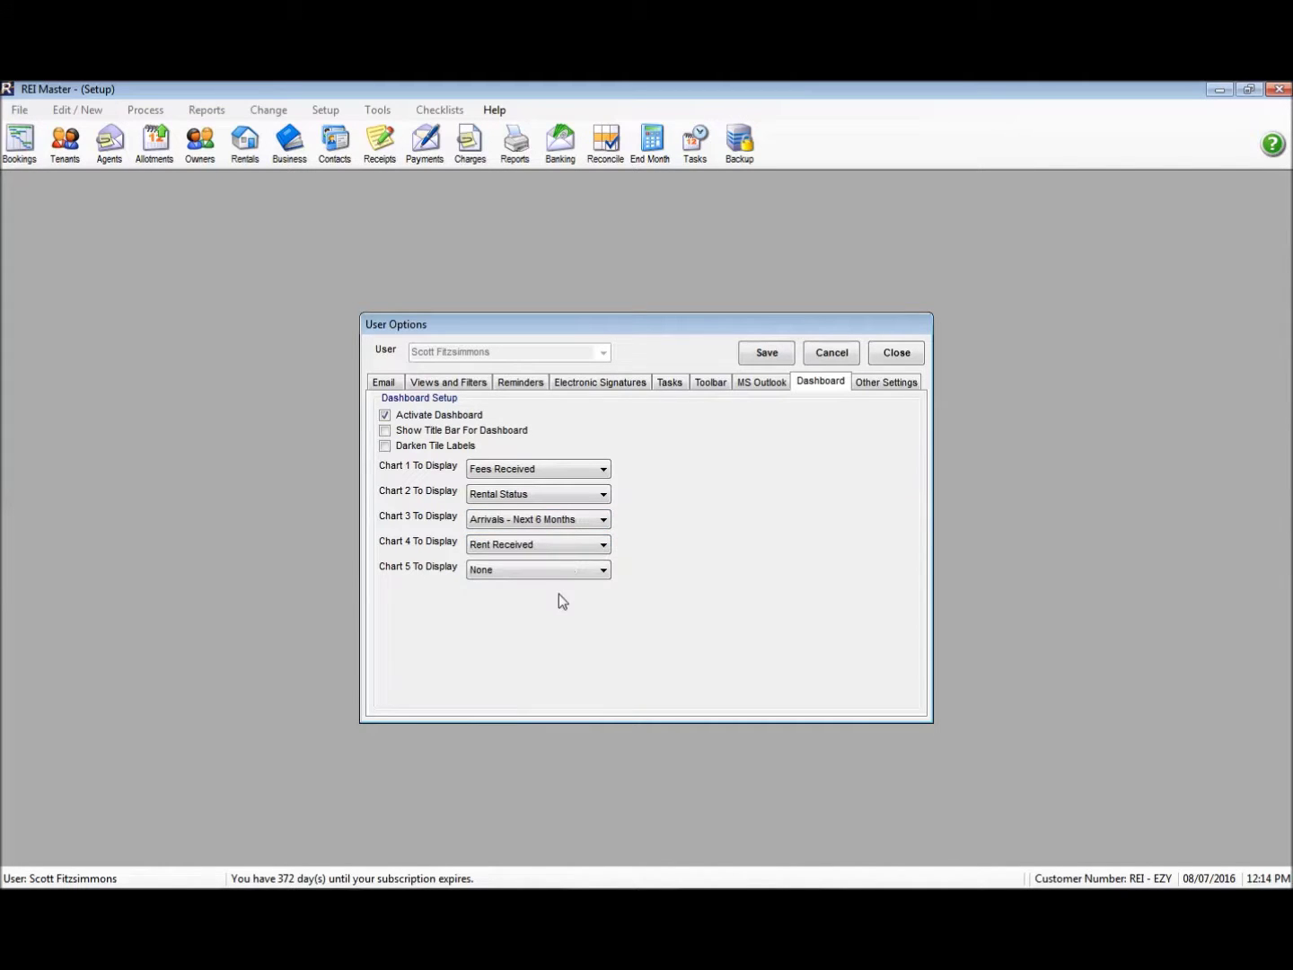
click(566, 569)
click(562, 651)
Save the five chart choices, close User Options, and list today's arrival bookings from the dashboard.
click(766, 354)
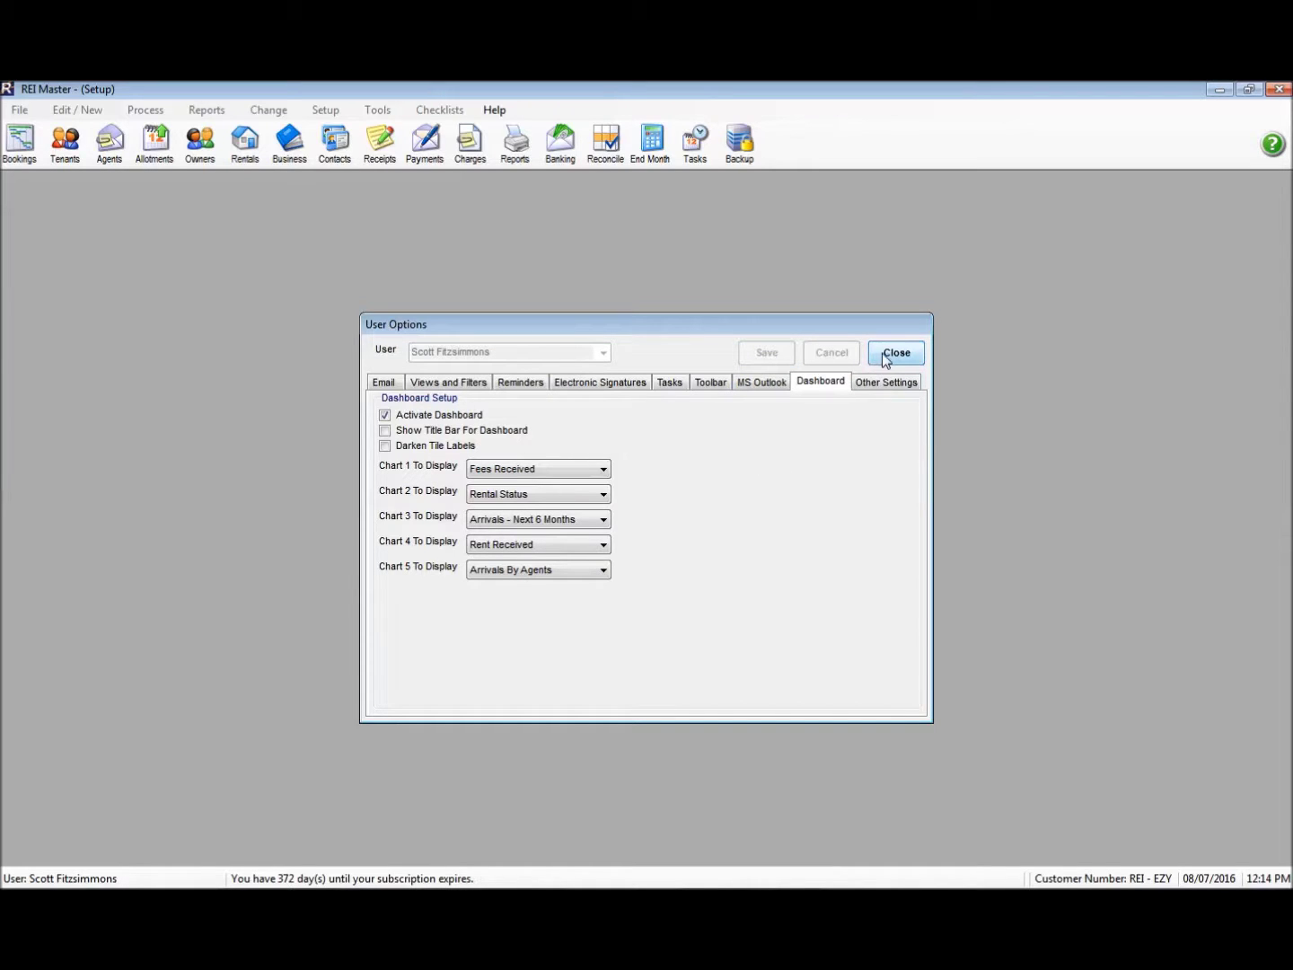
key(Escape)
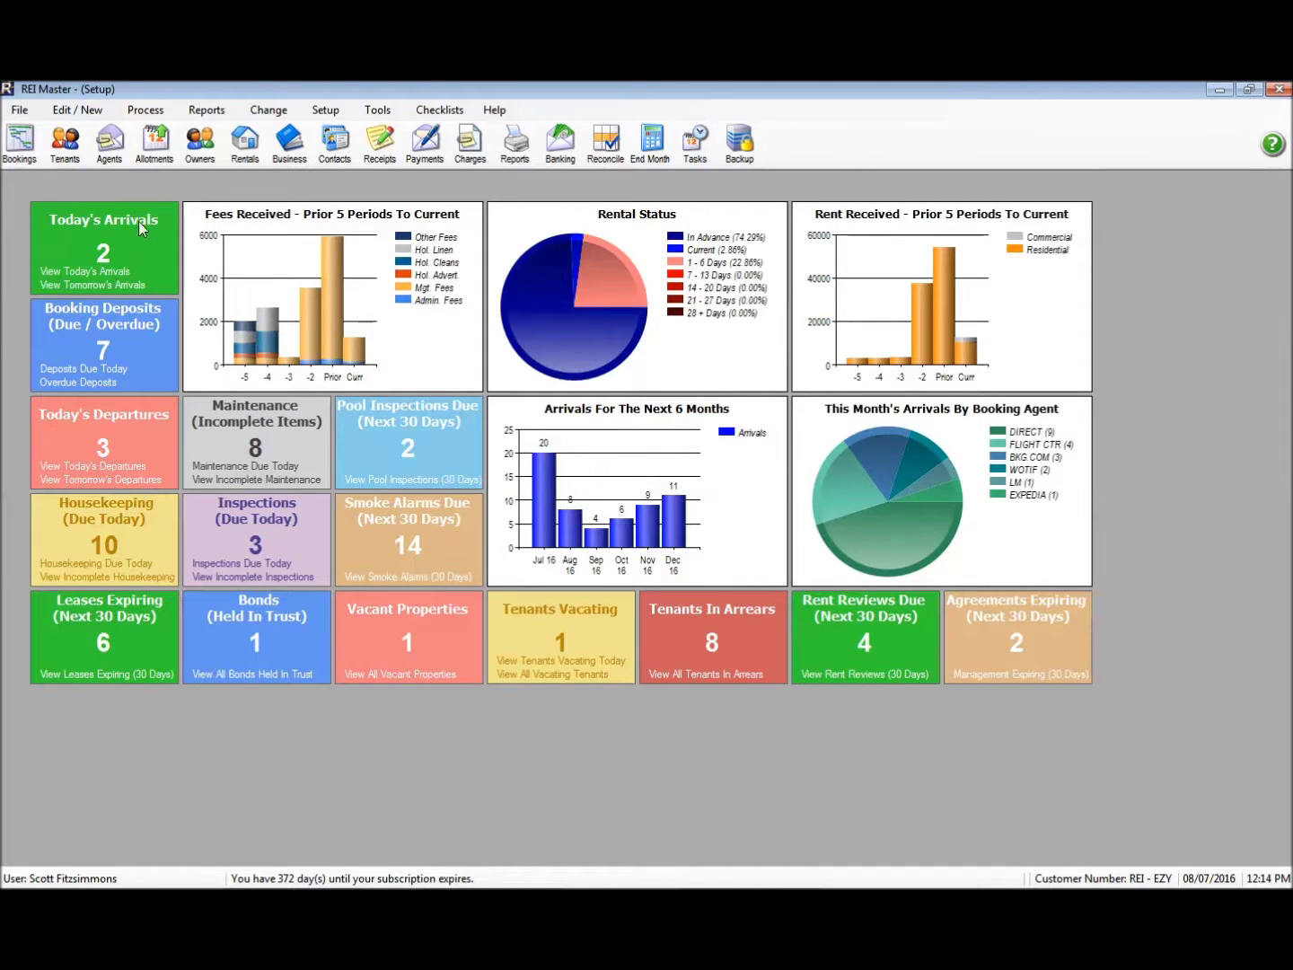
click(86, 276)
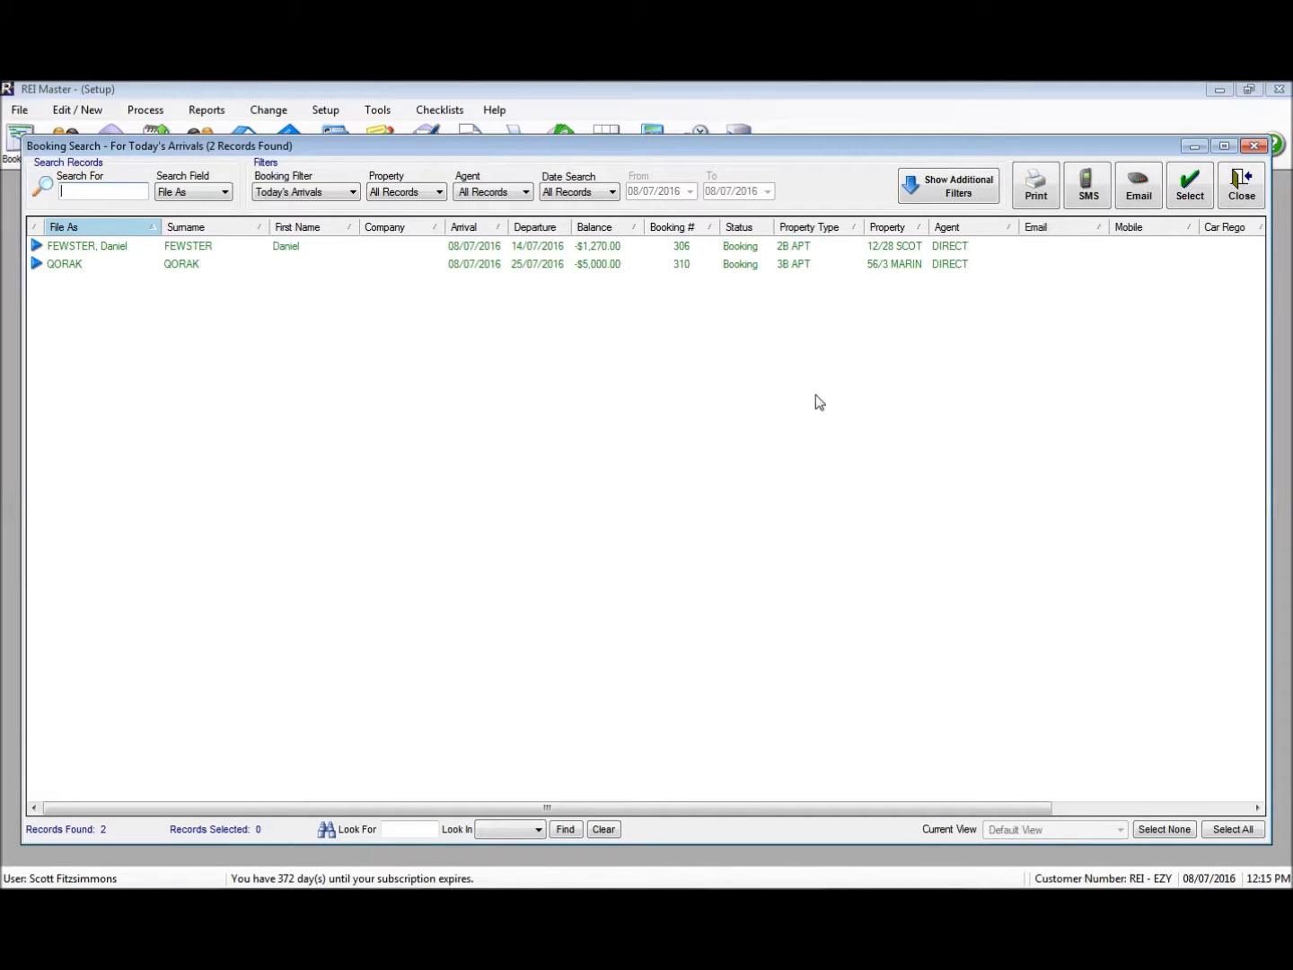
click(1251, 194)
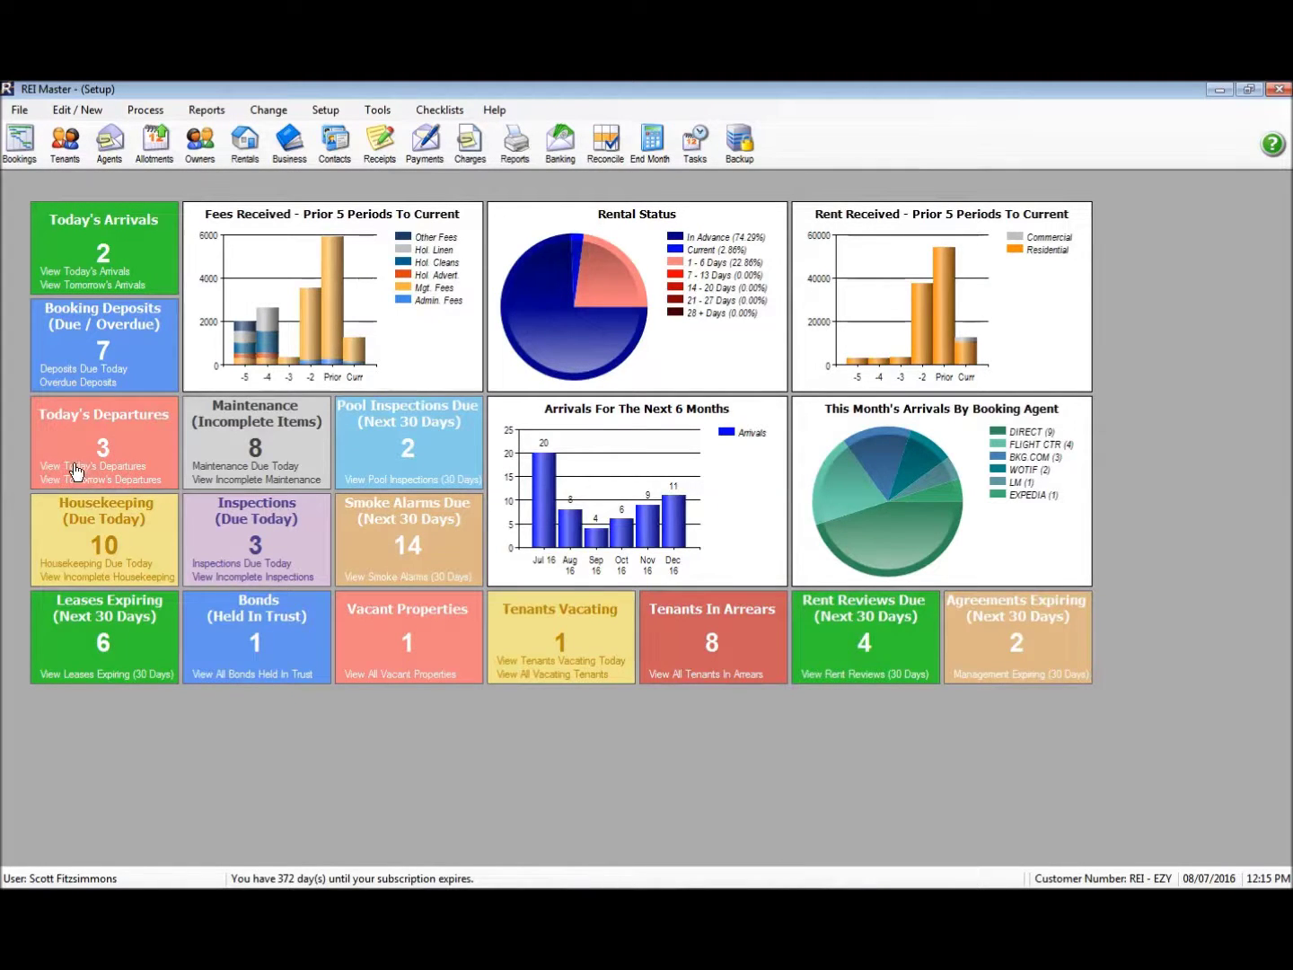
click(112, 472)
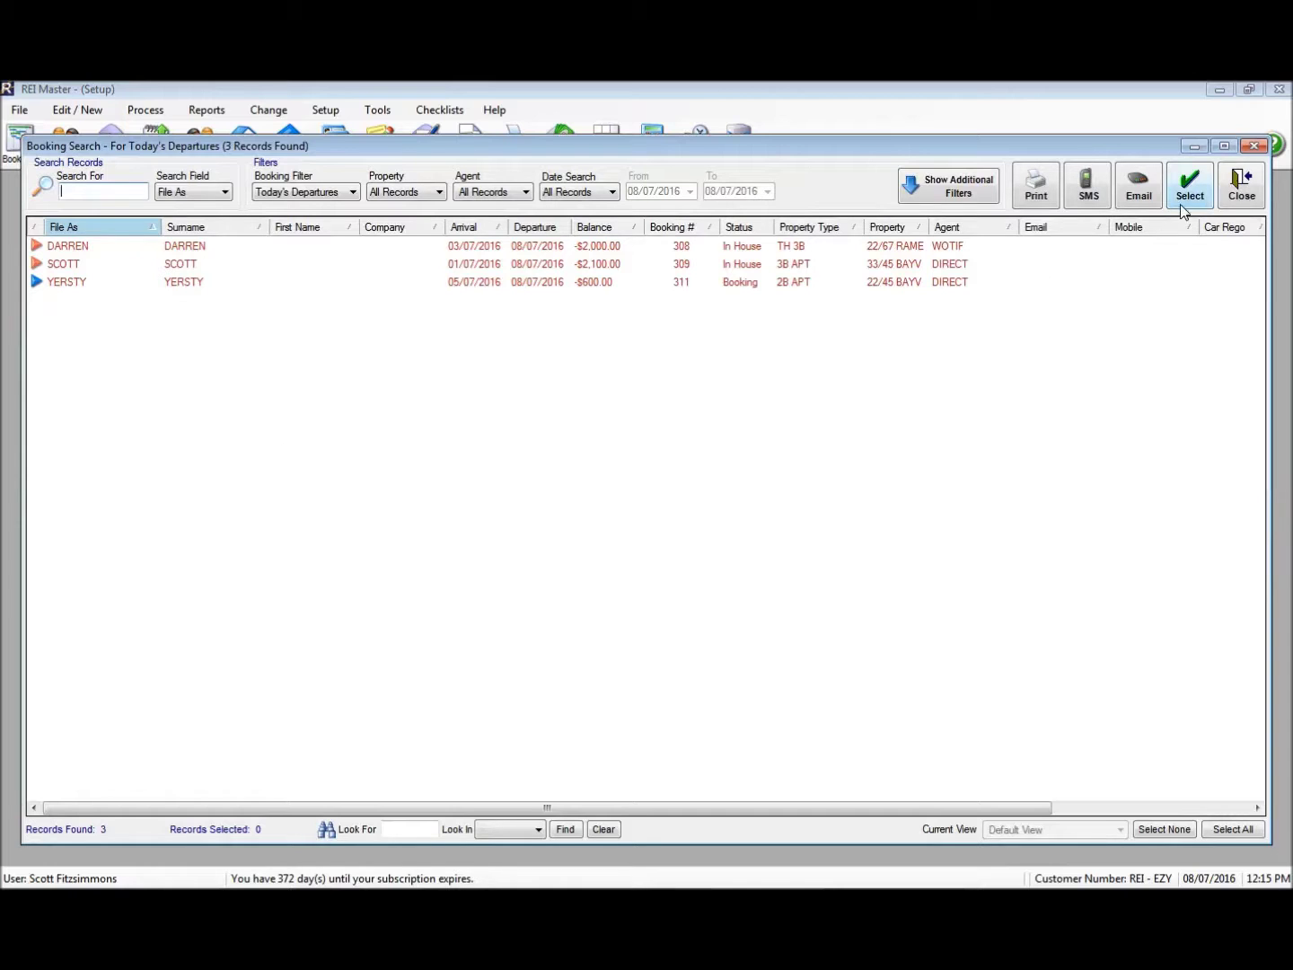
click(1241, 184)
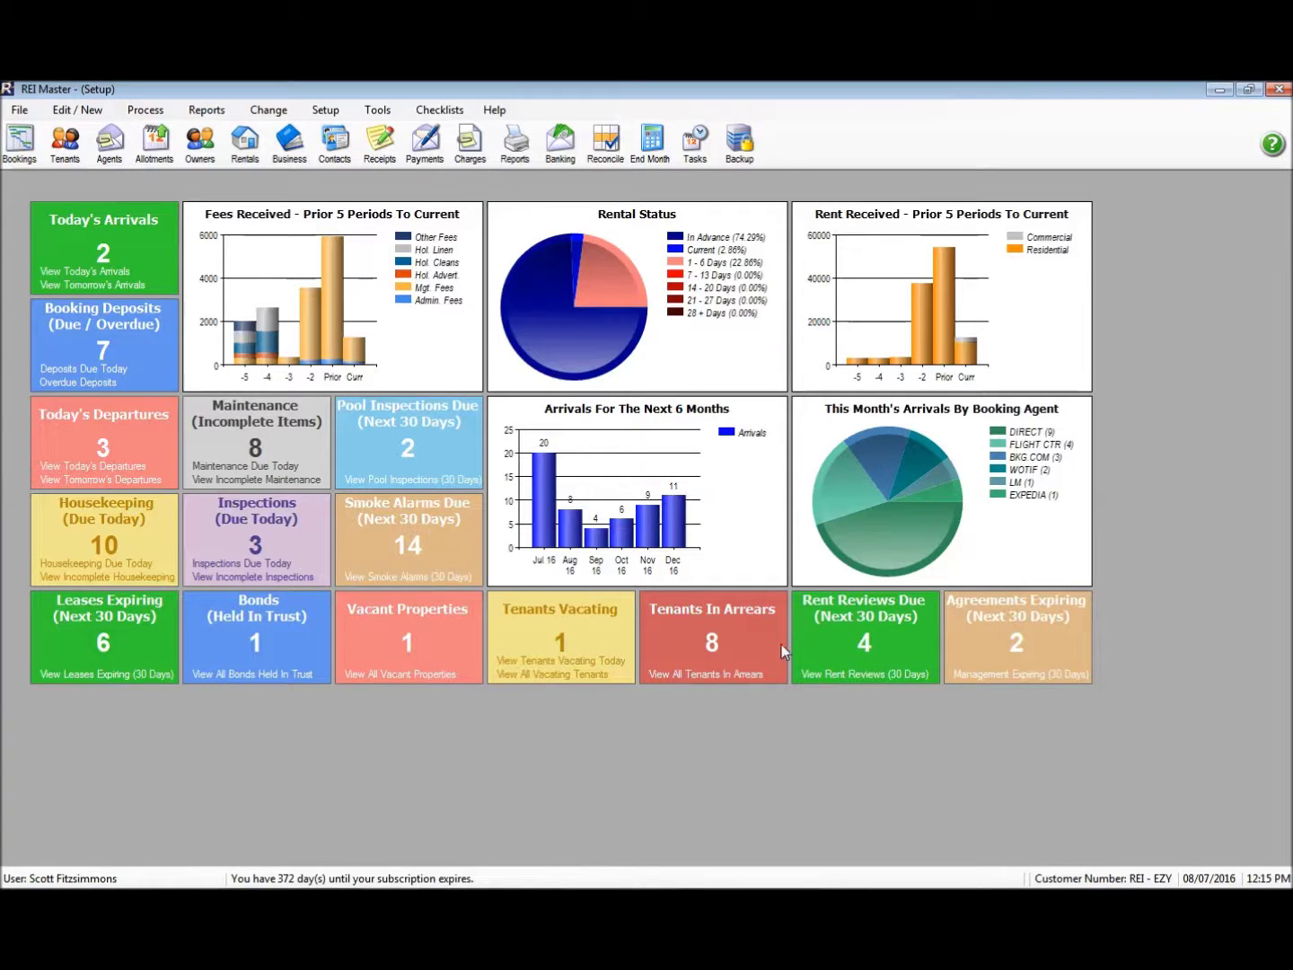
click(701, 675)
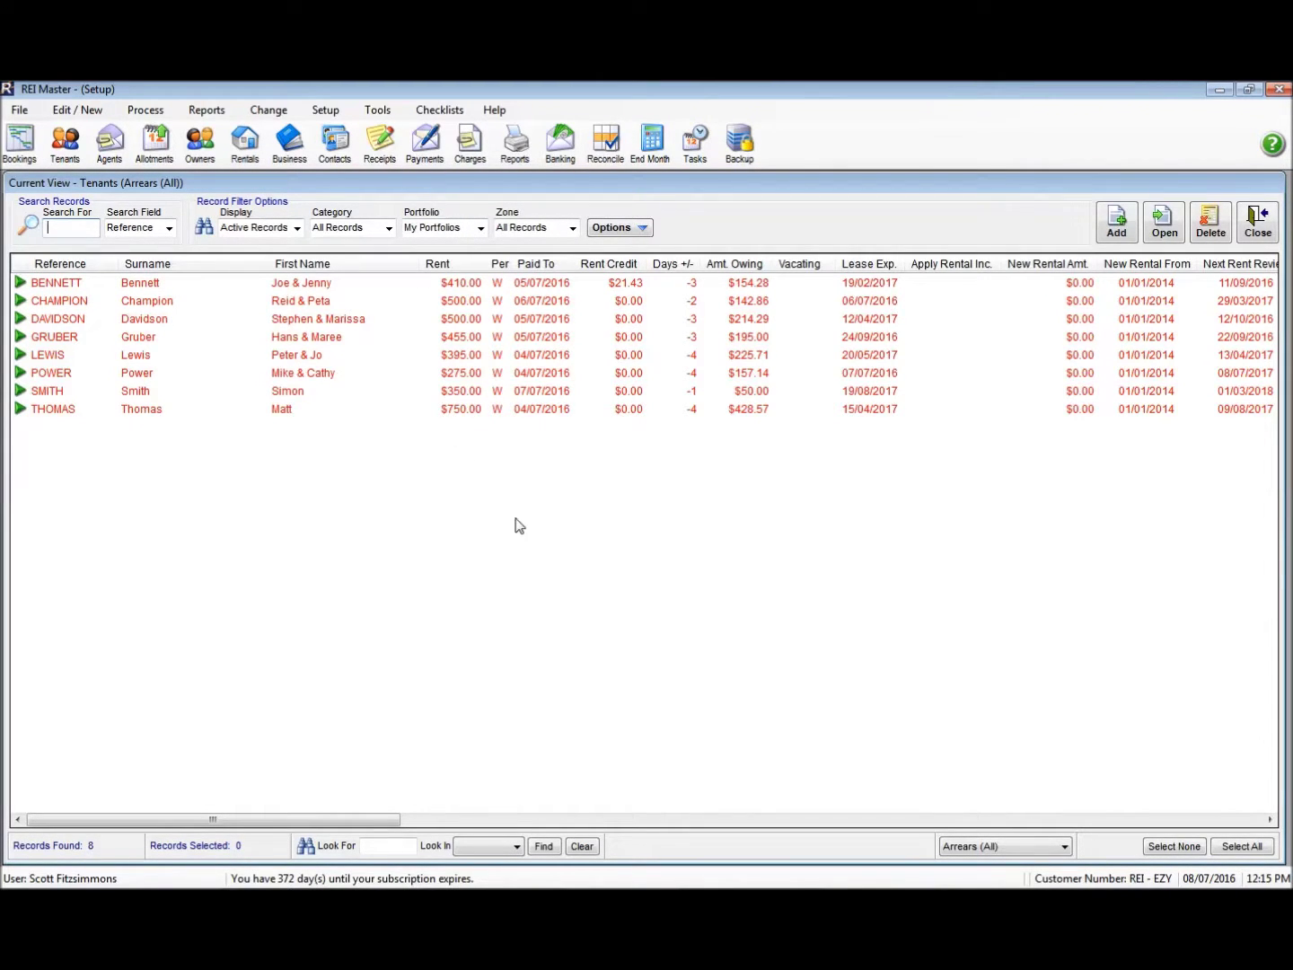
click(1255, 227)
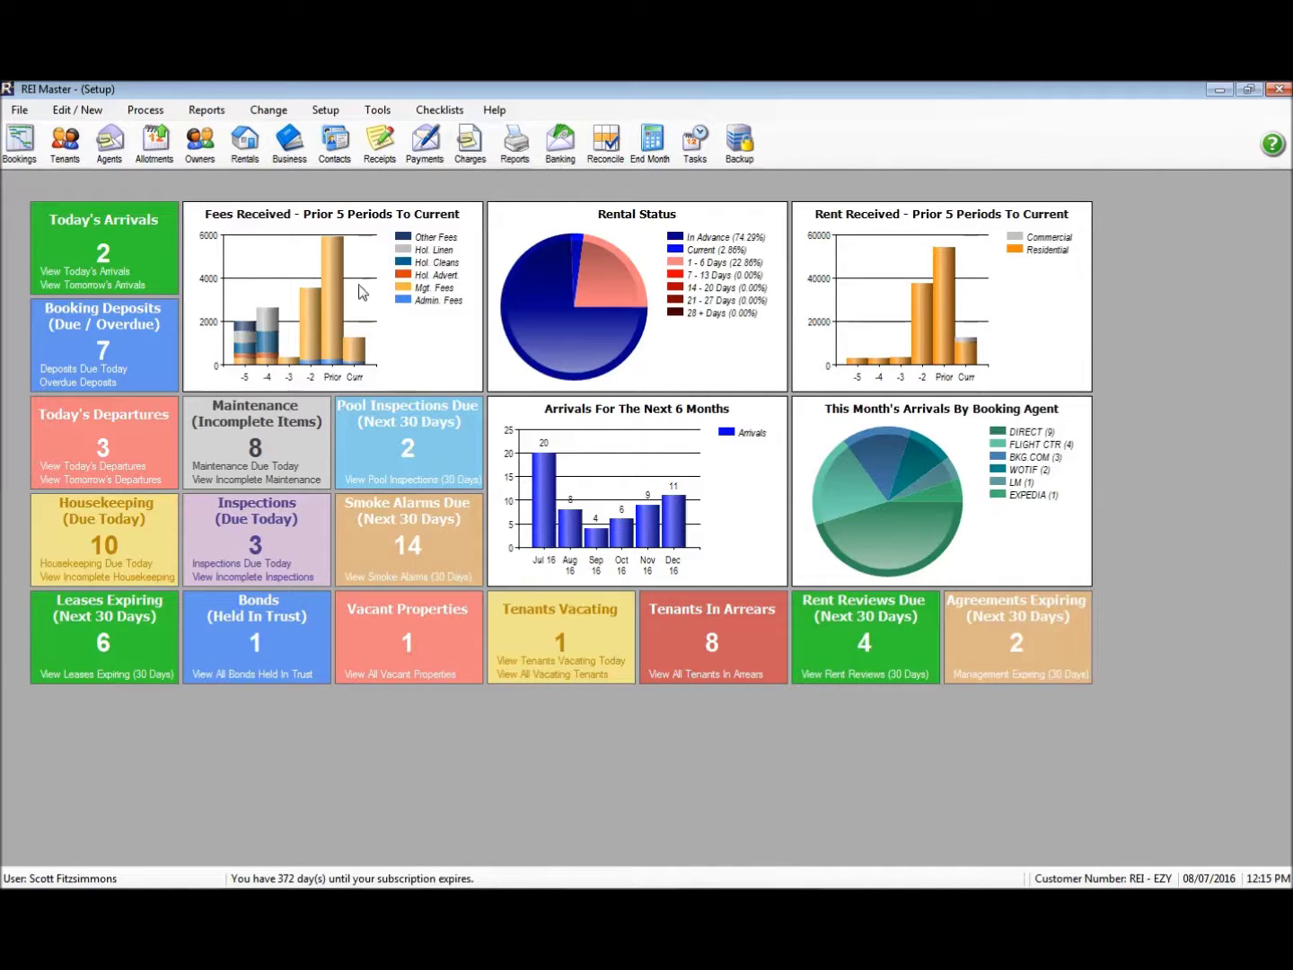
click(327, 109)
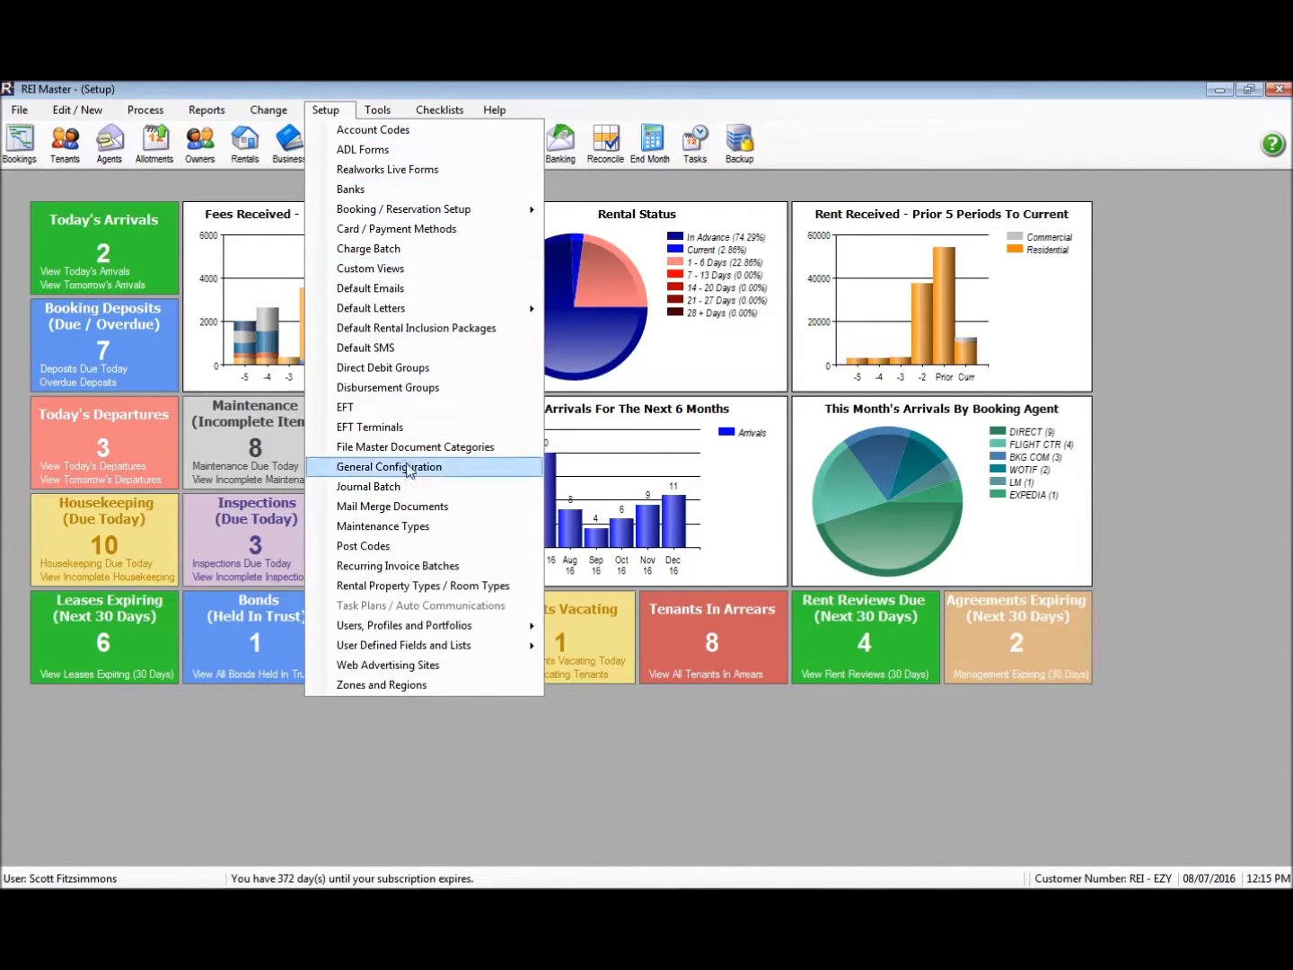
Turn on the dashboard title bar in User Options, save, return to the dashboard, then close it.
mouse_move(476, 626)
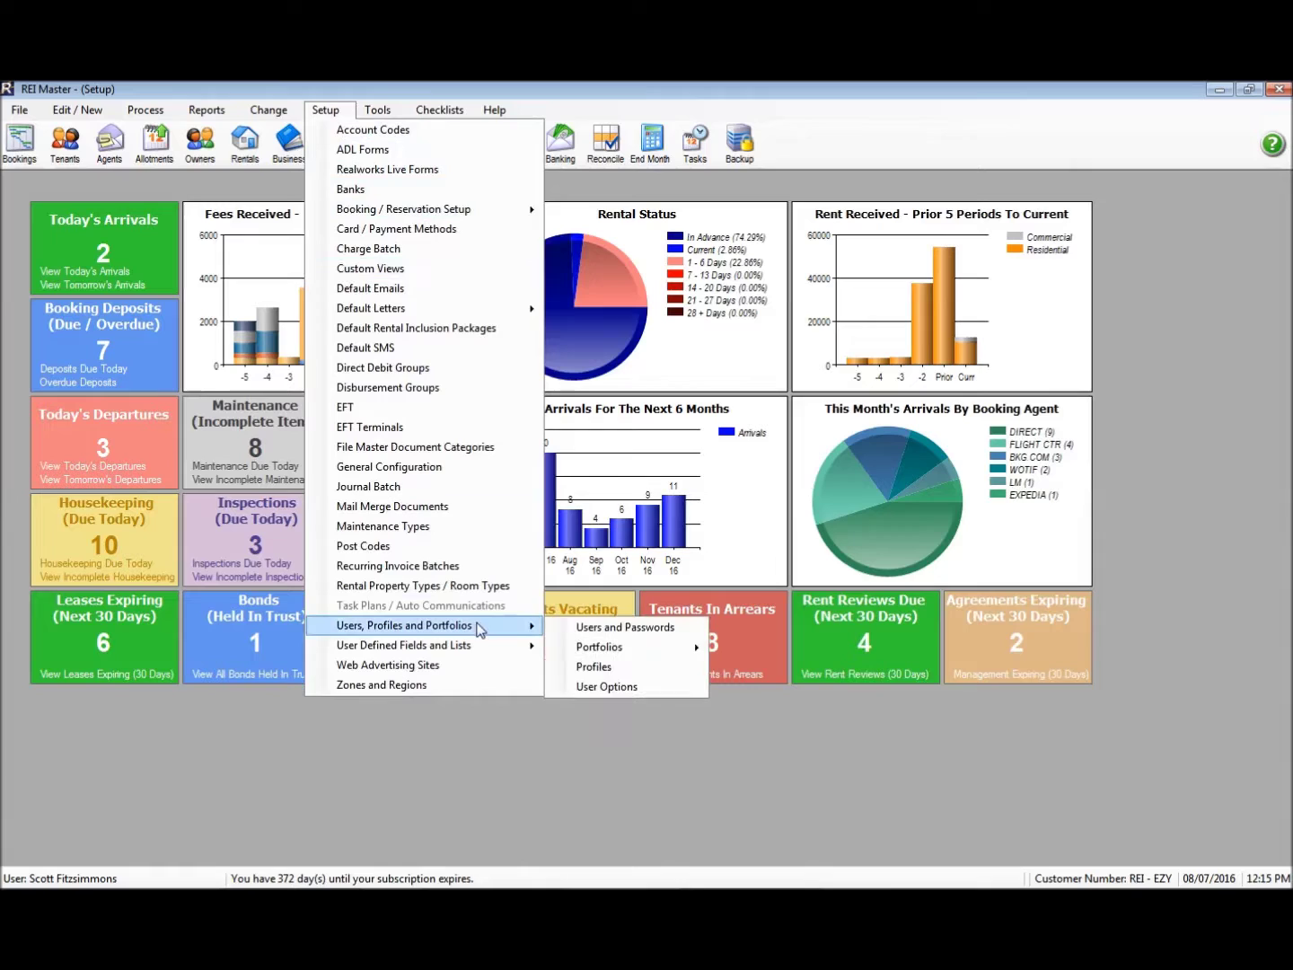
click(600, 688)
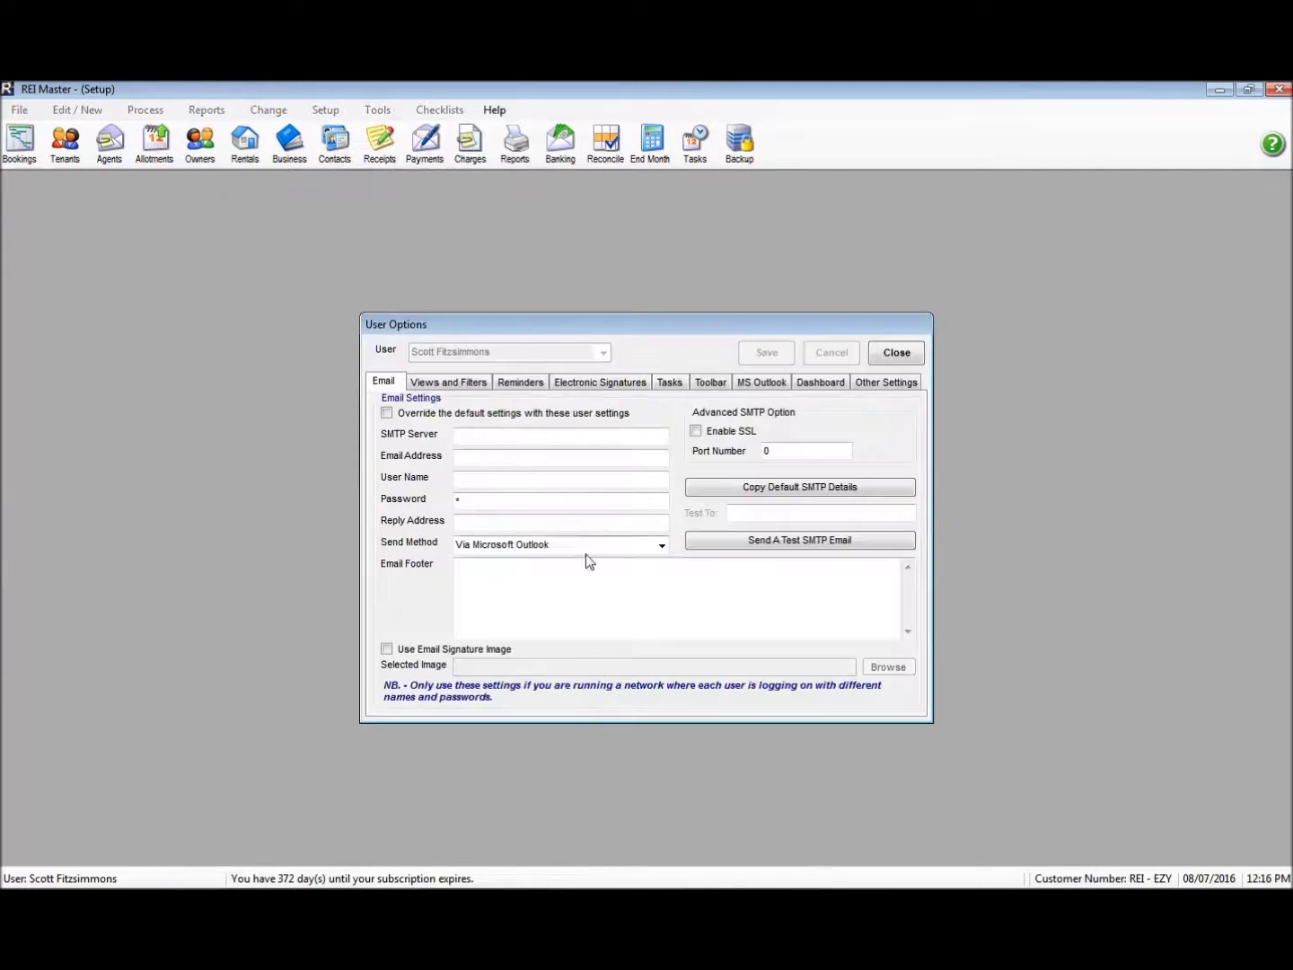
click(814, 385)
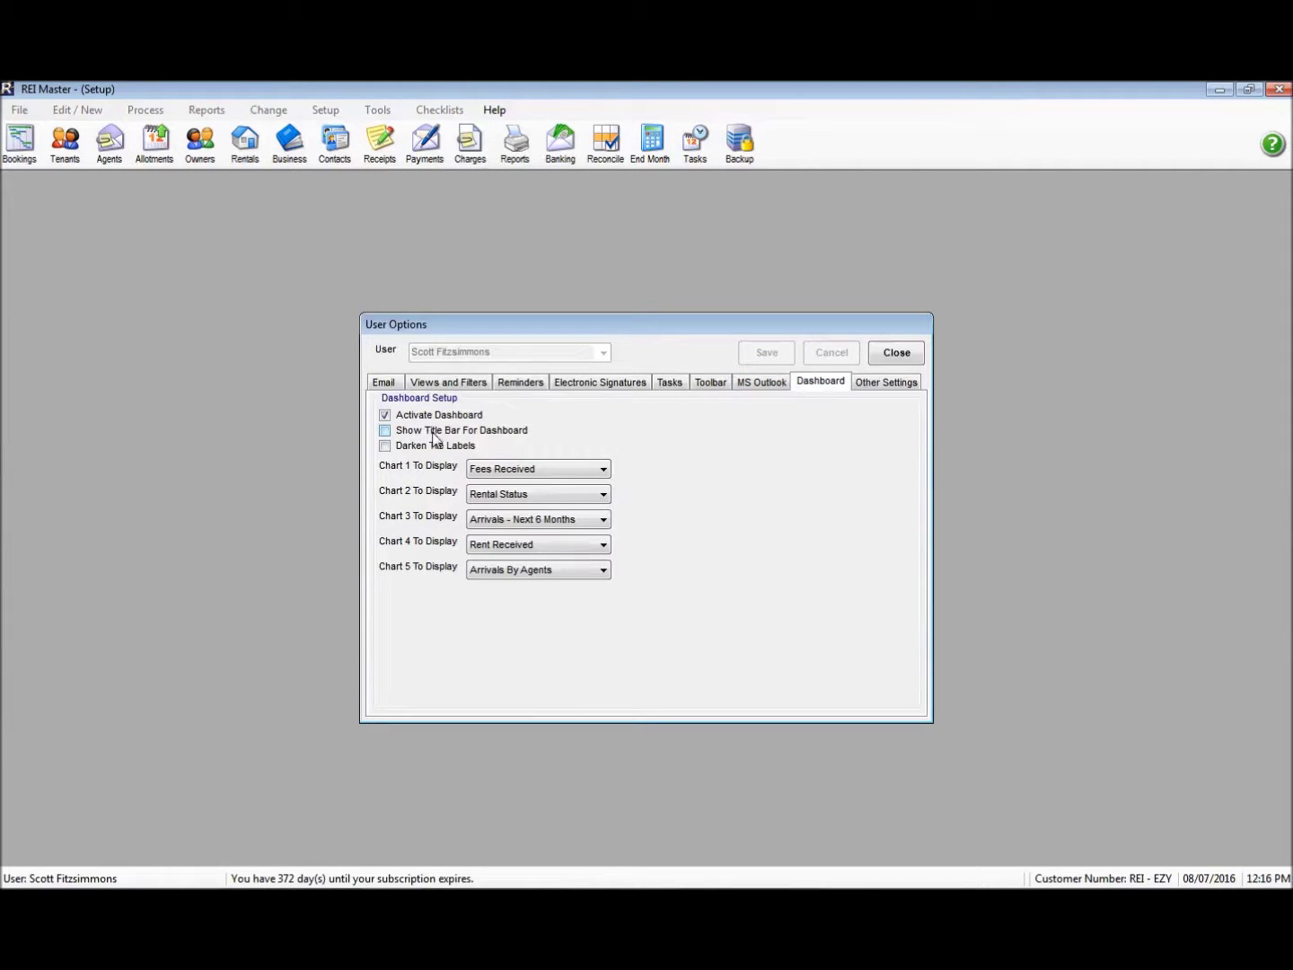
click(386, 432)
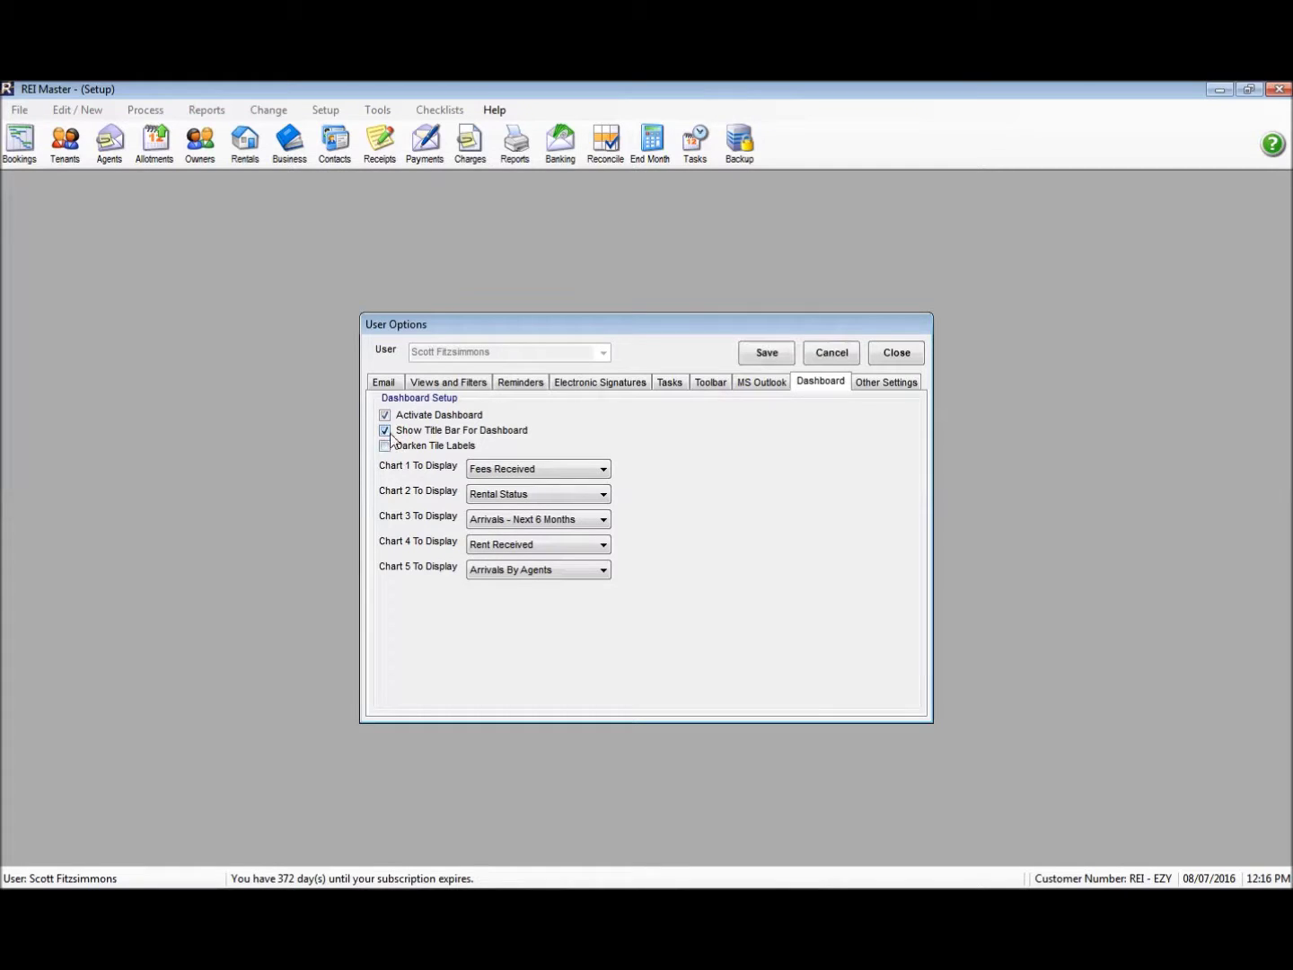
click(766, 352)
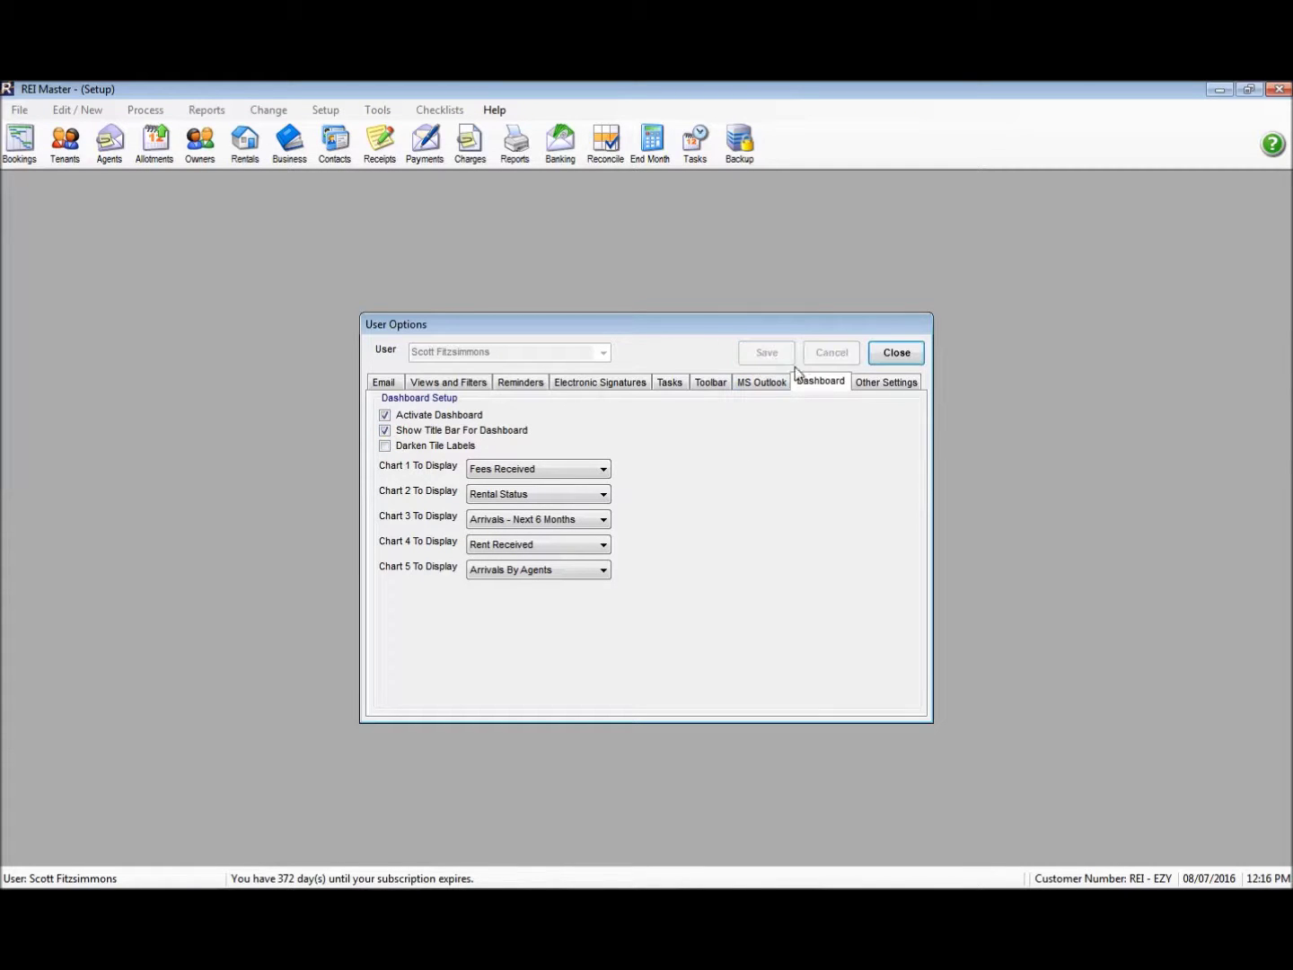
click(889, 355)
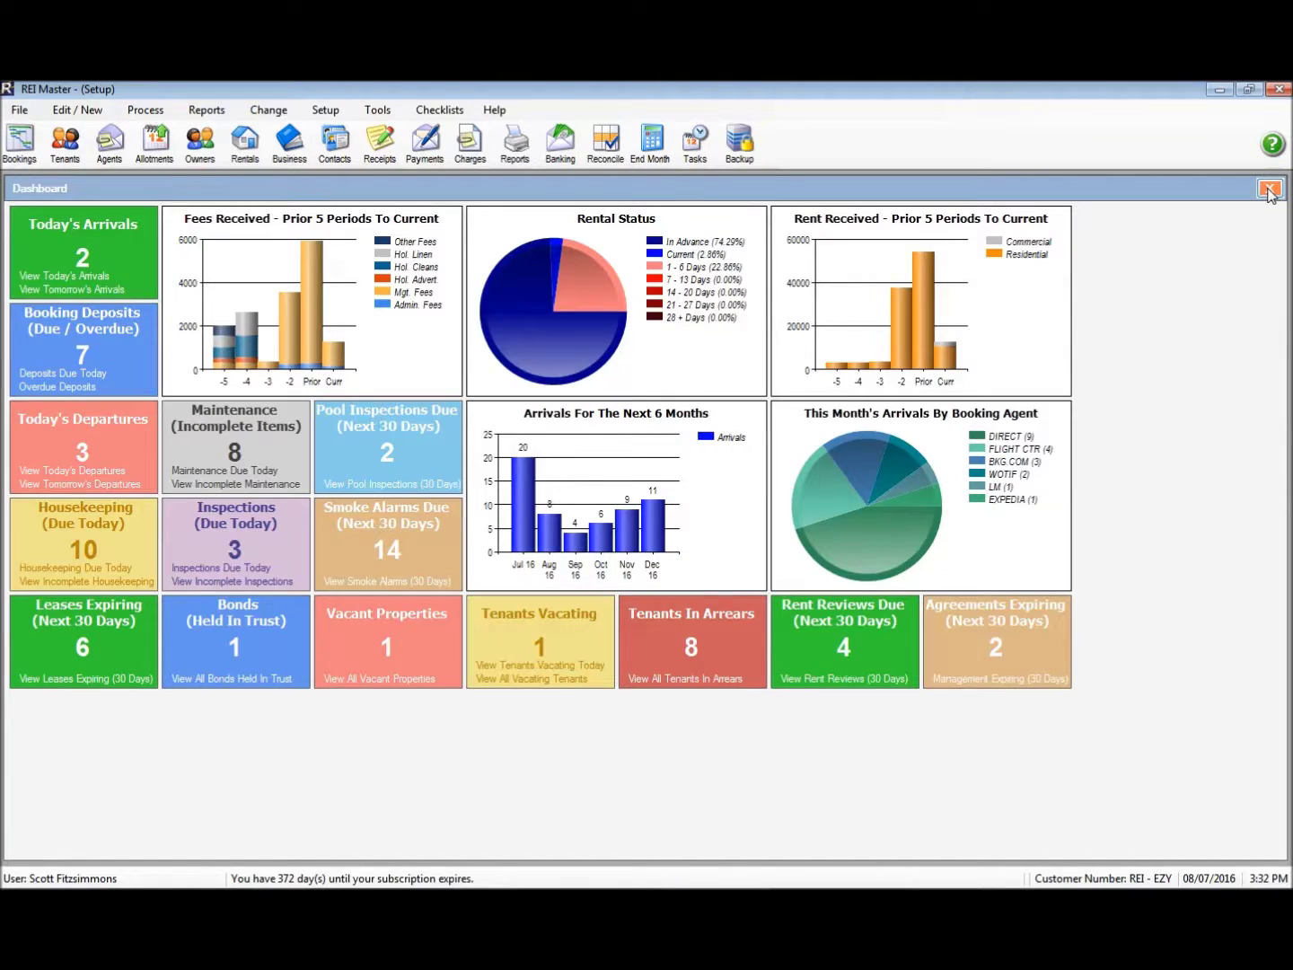
click(1270, 189)
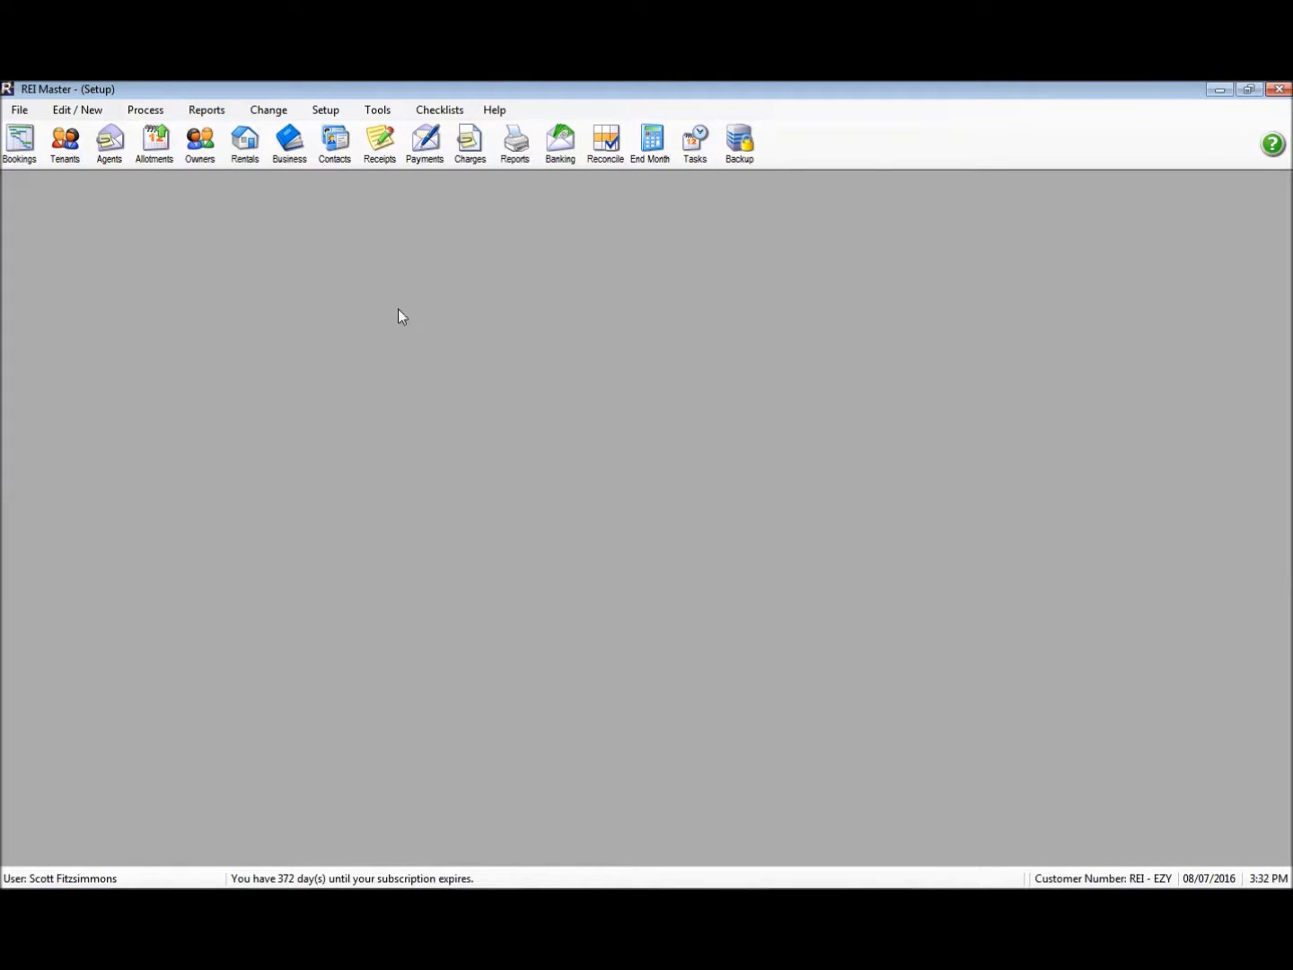
click(377, 110)
mouse_move(468, 395)
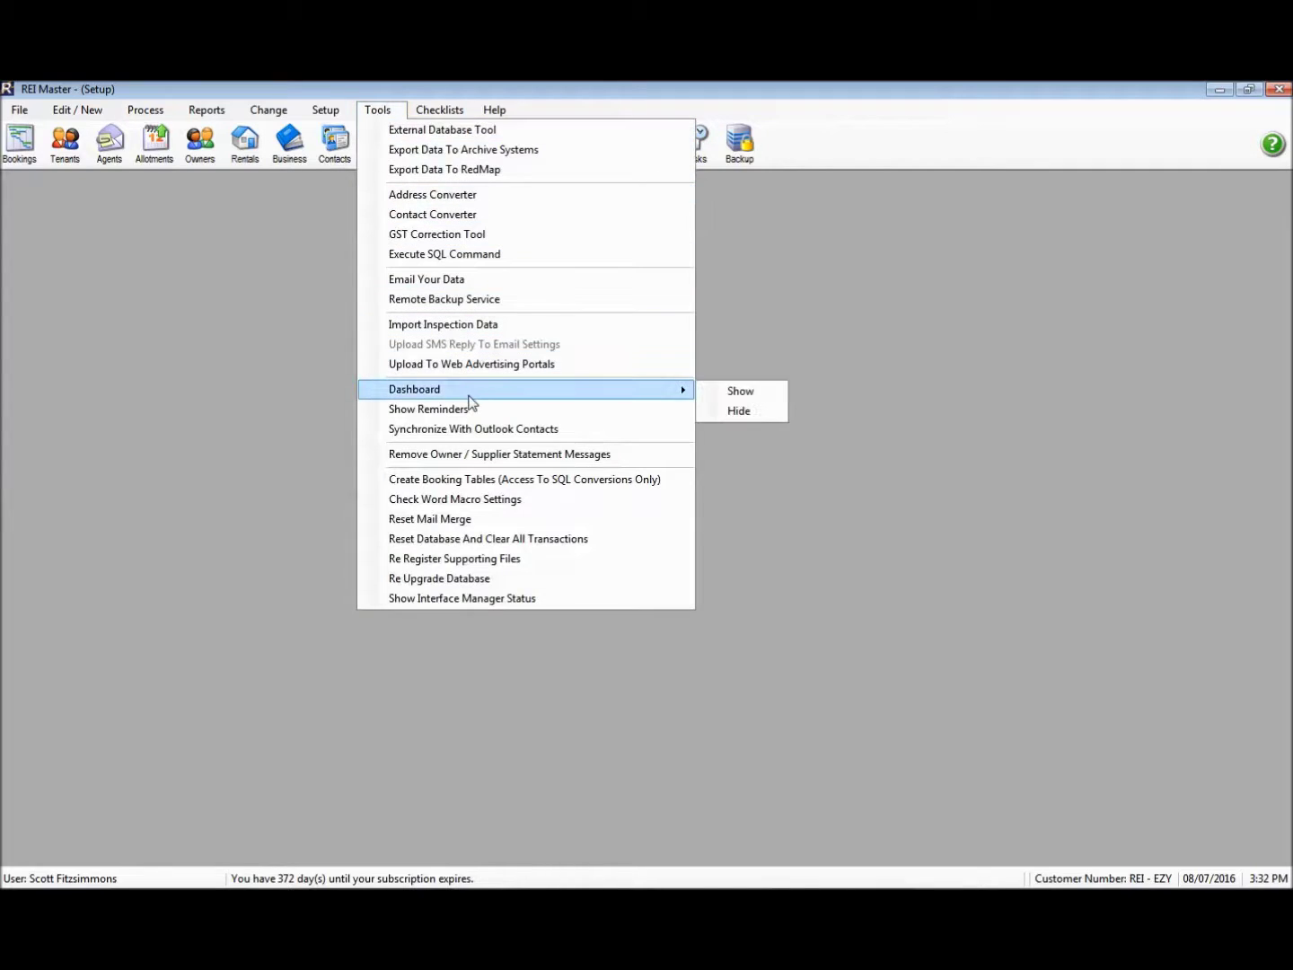
click(762, 400)
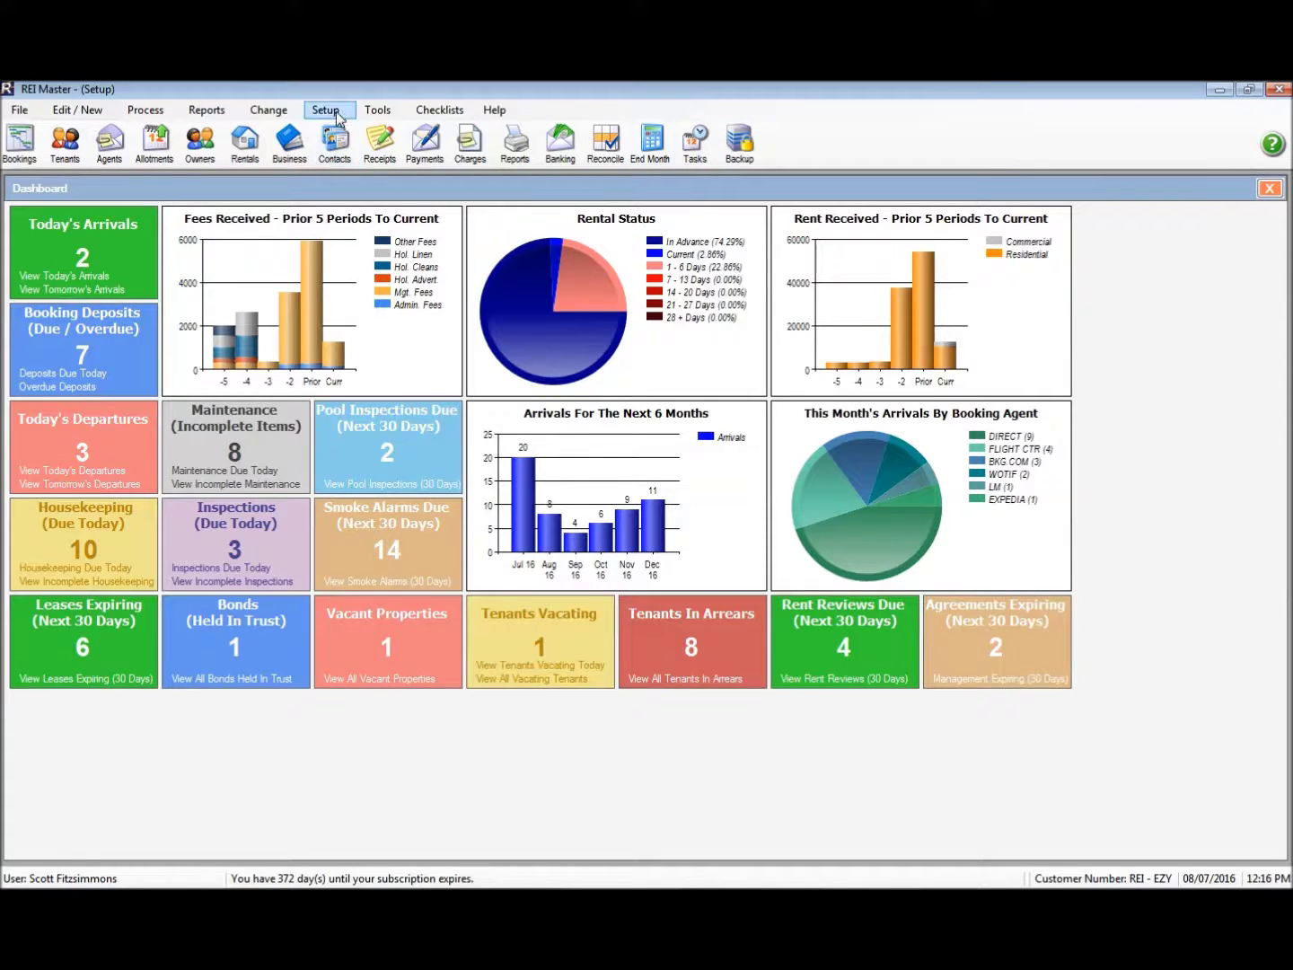
click(325, 109)
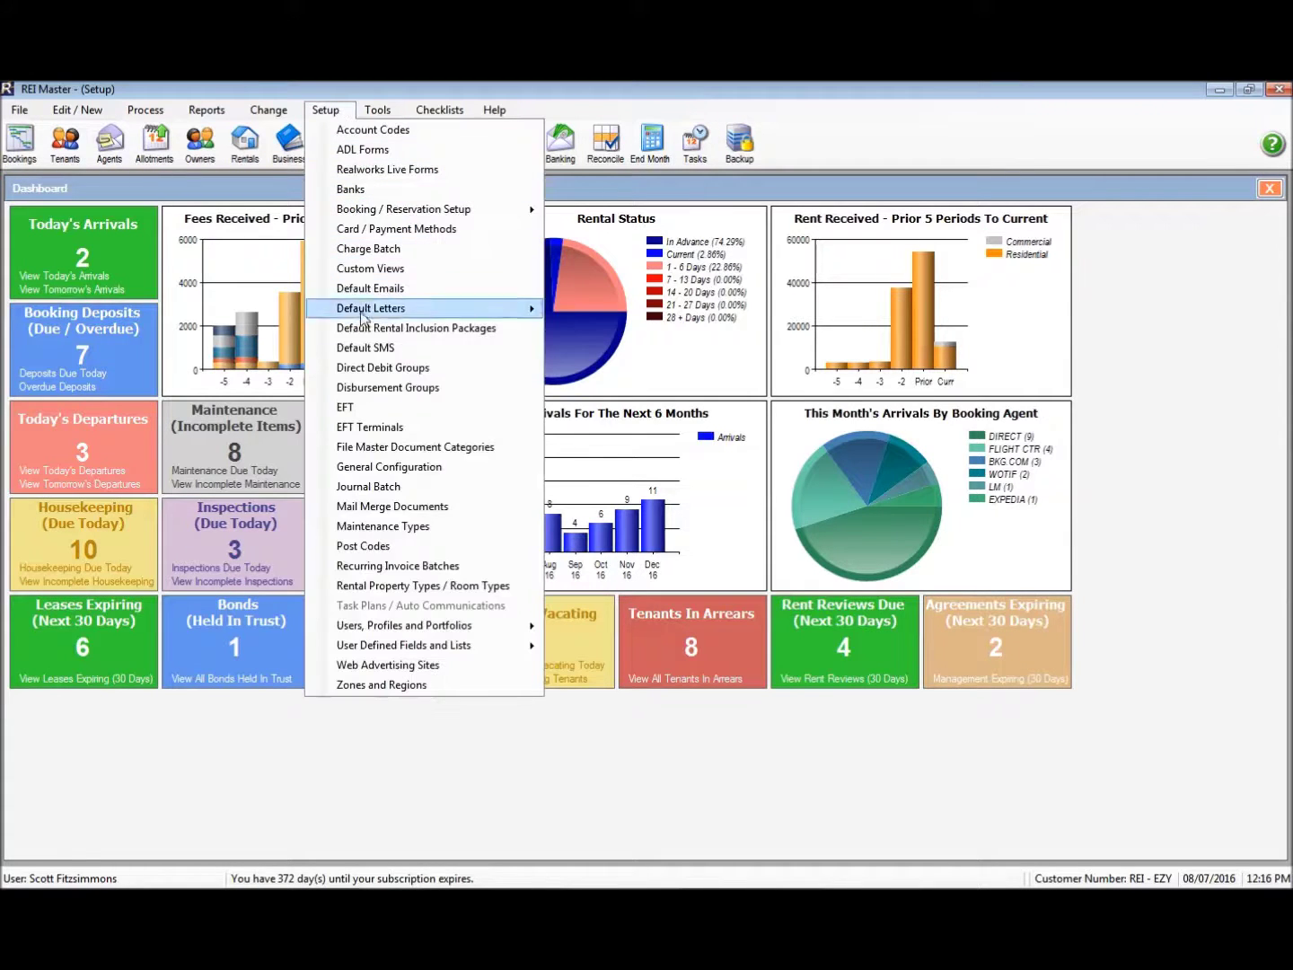
Tick Darken Tile Labels on the User Options Dashboard tab, save, and close to view the dashboard.
mouse_move(467, 628)
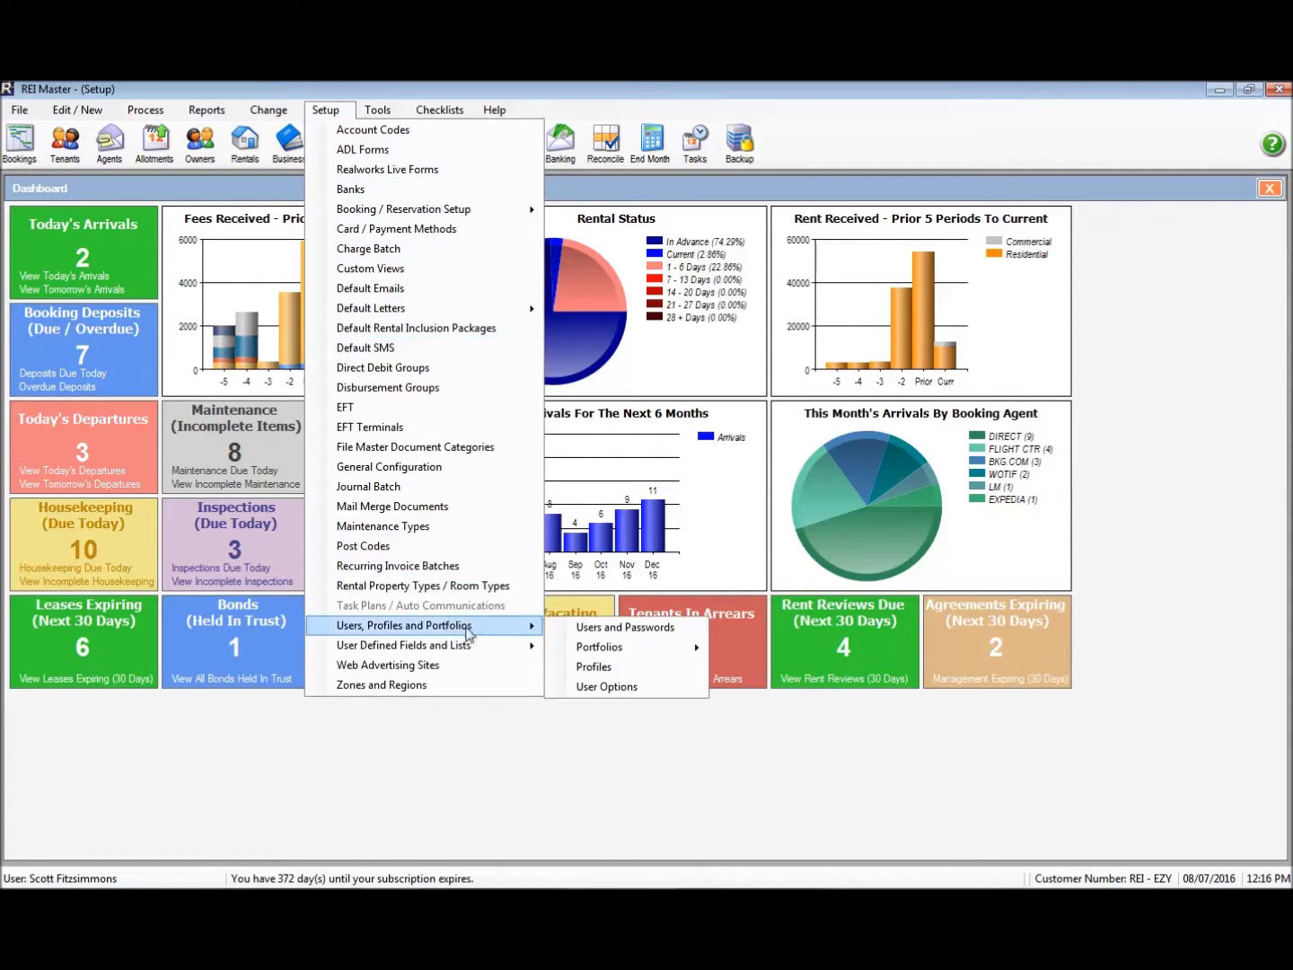
click(623, 690)
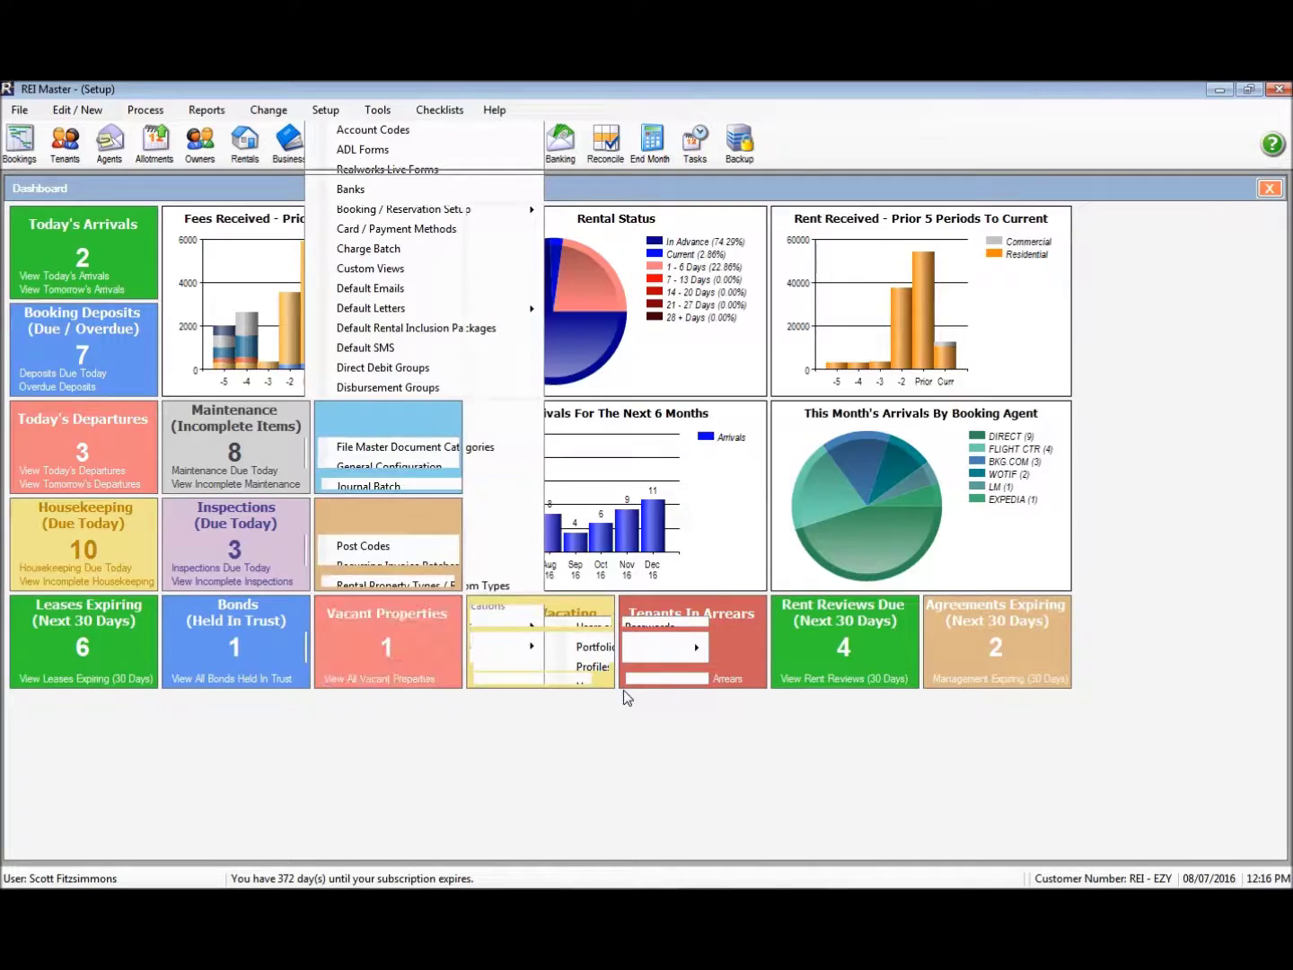
click(809, 384)
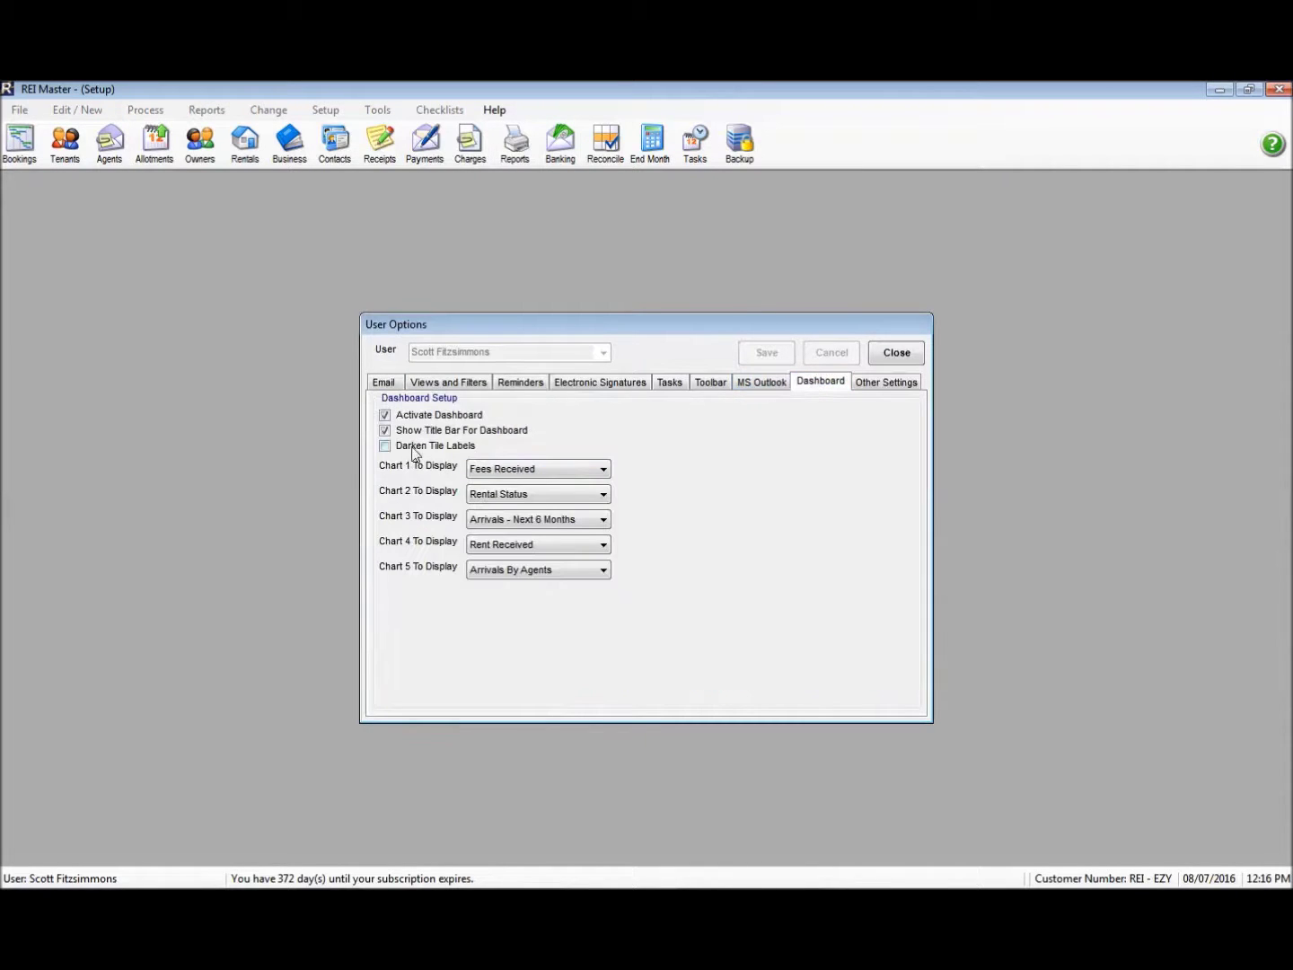
click(384, 447)
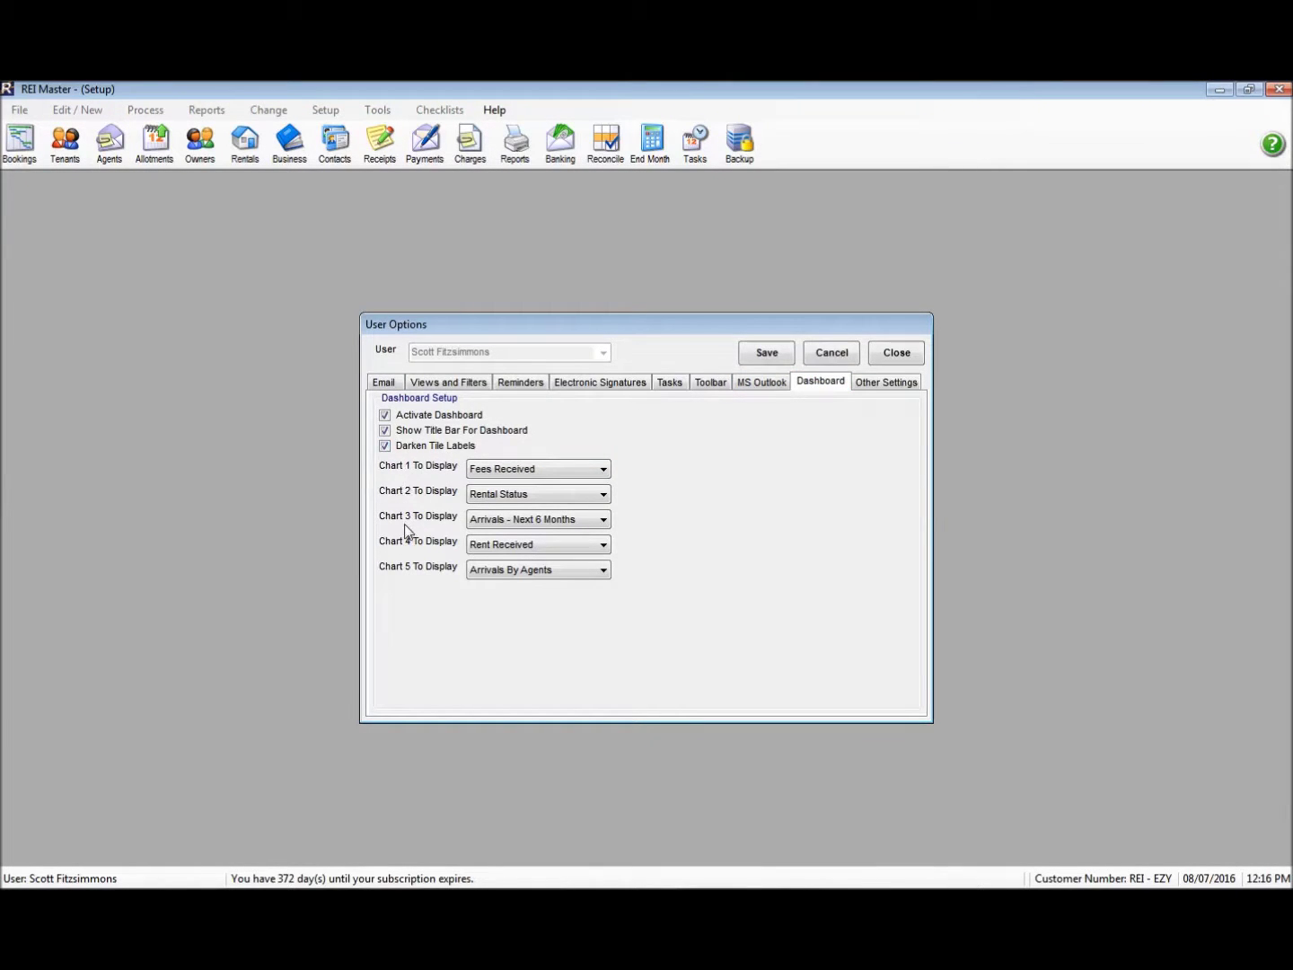
click(778, 360)
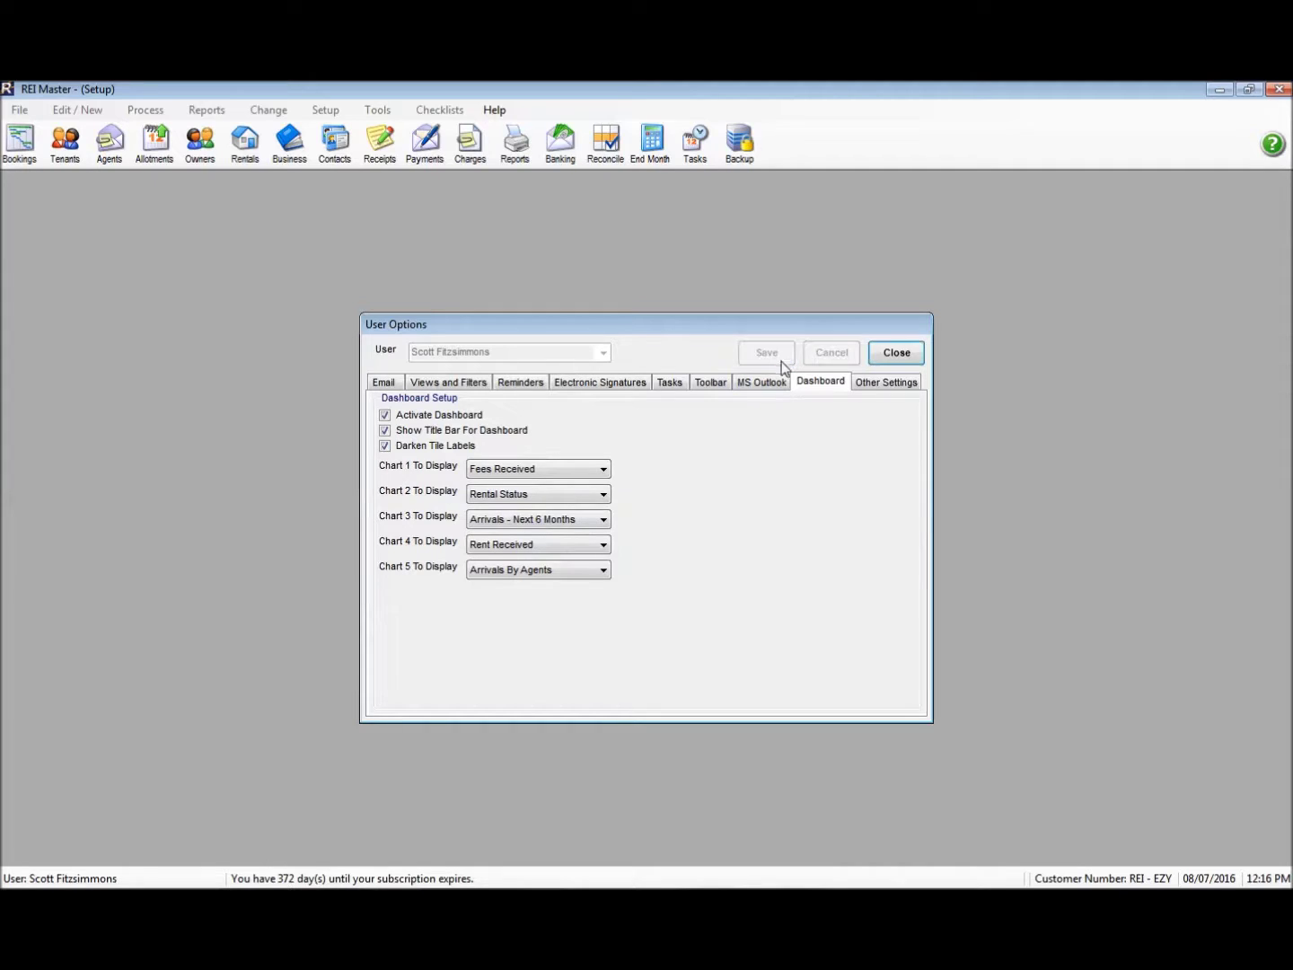
click(889, 355)
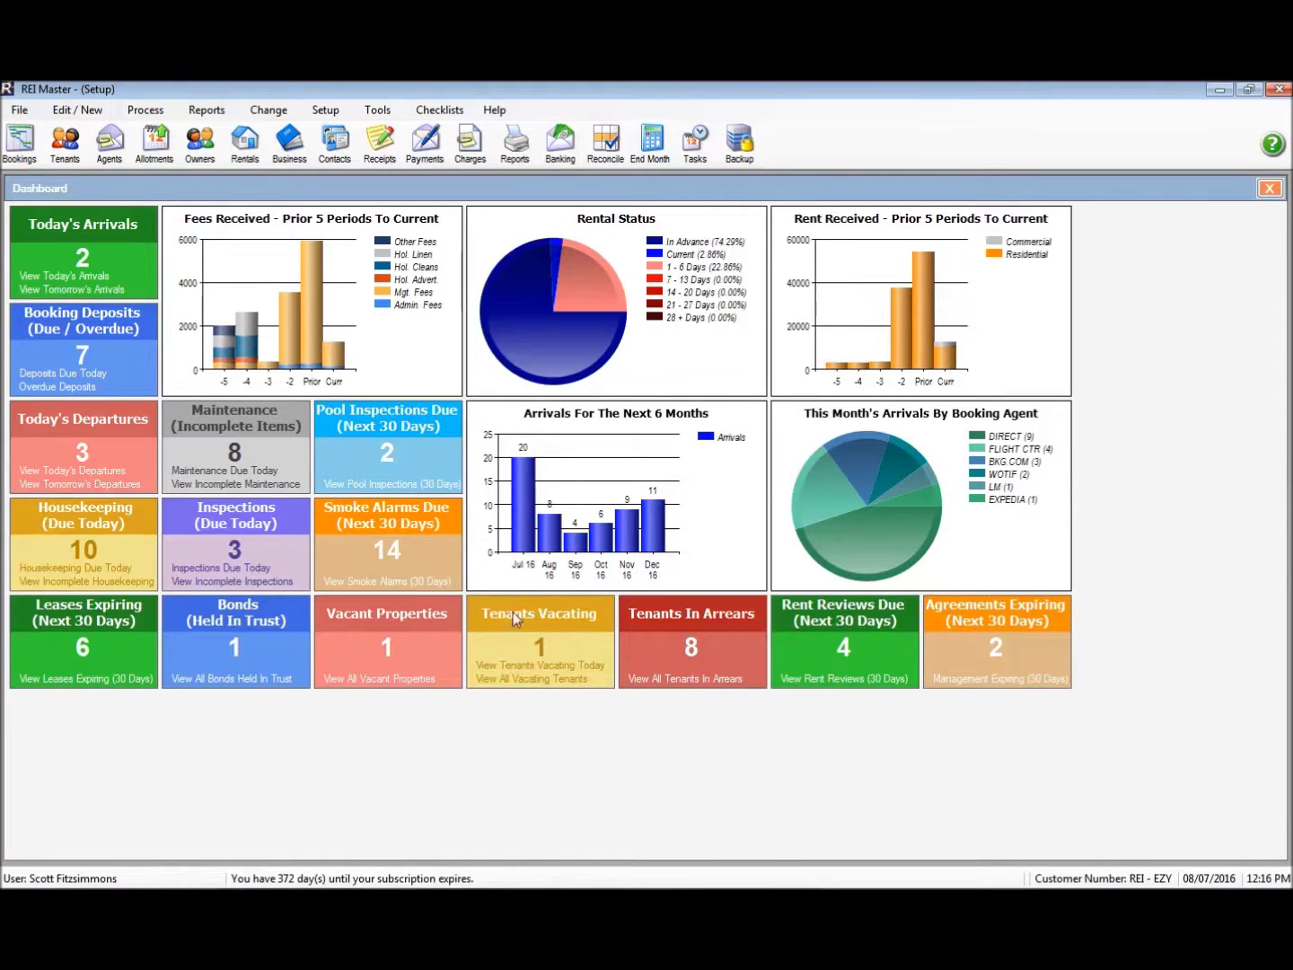
Untick Show Title Bar For Dashboard in User Options, save, and close to view the headerless dashboard.
click(330, 115)
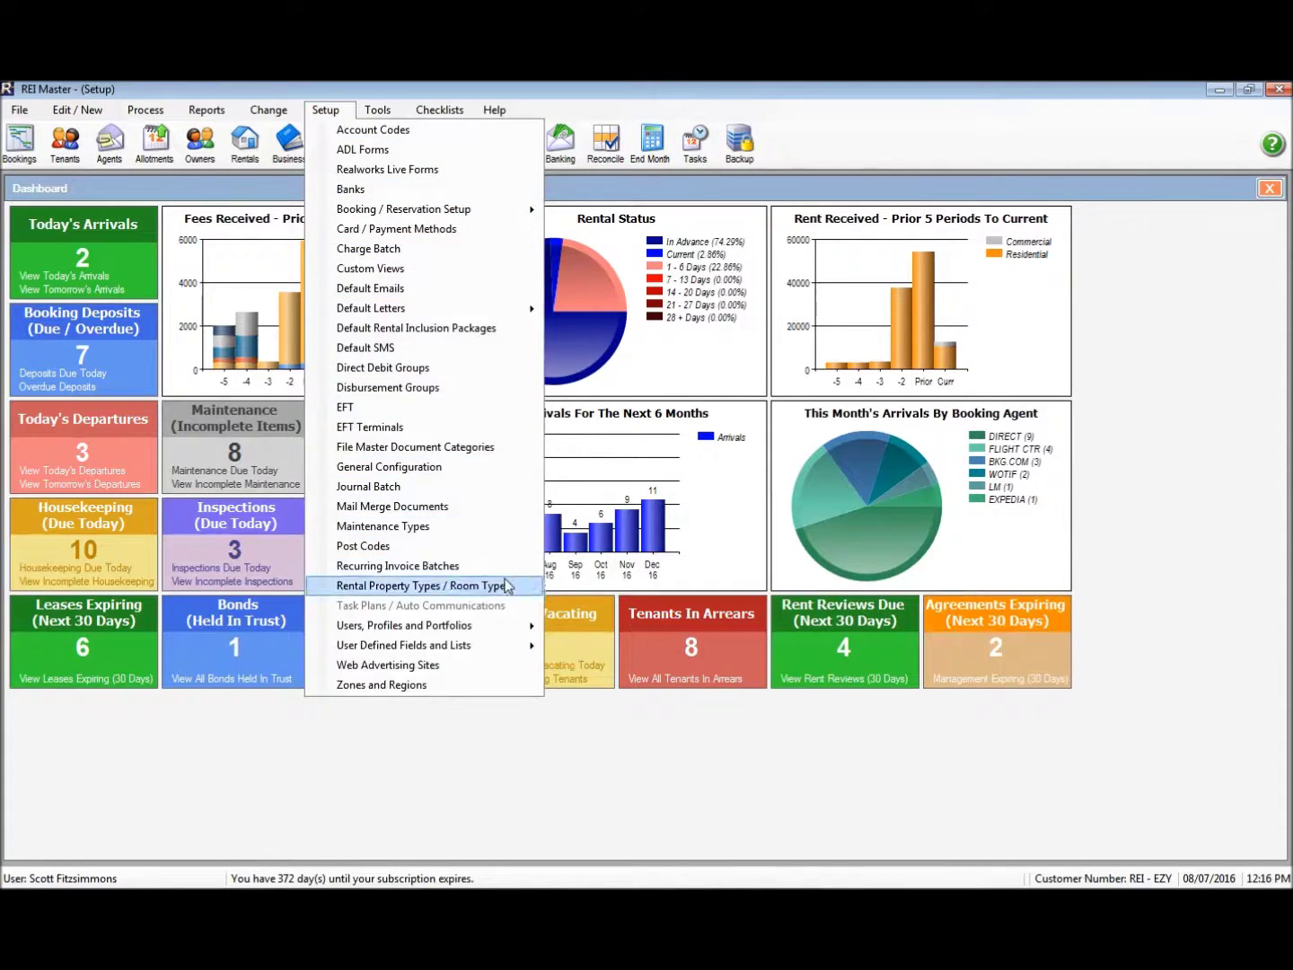
mouse_move(504, 633)
click(605, 685)
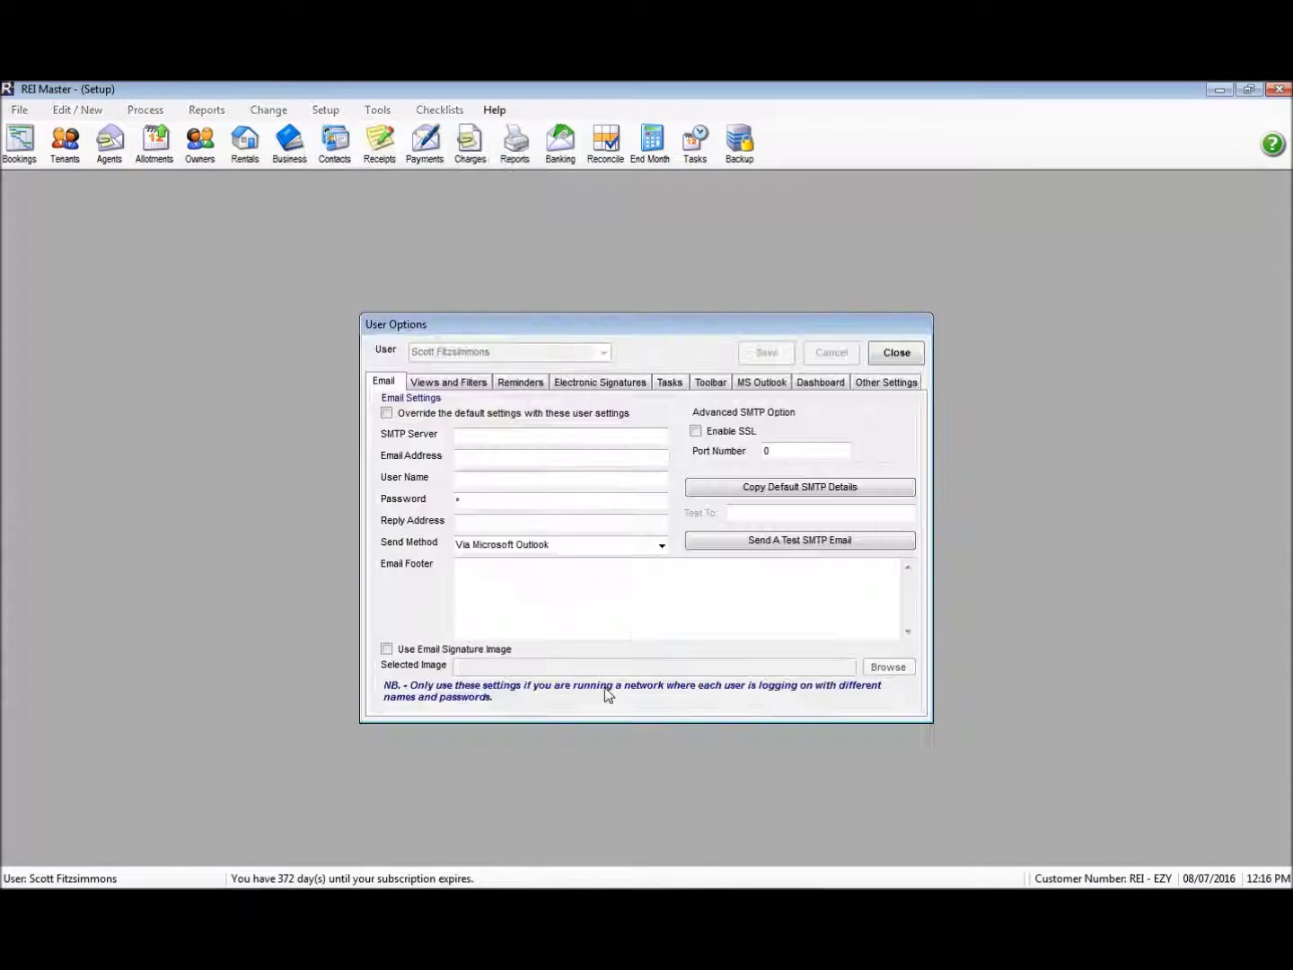
click(806, 384)
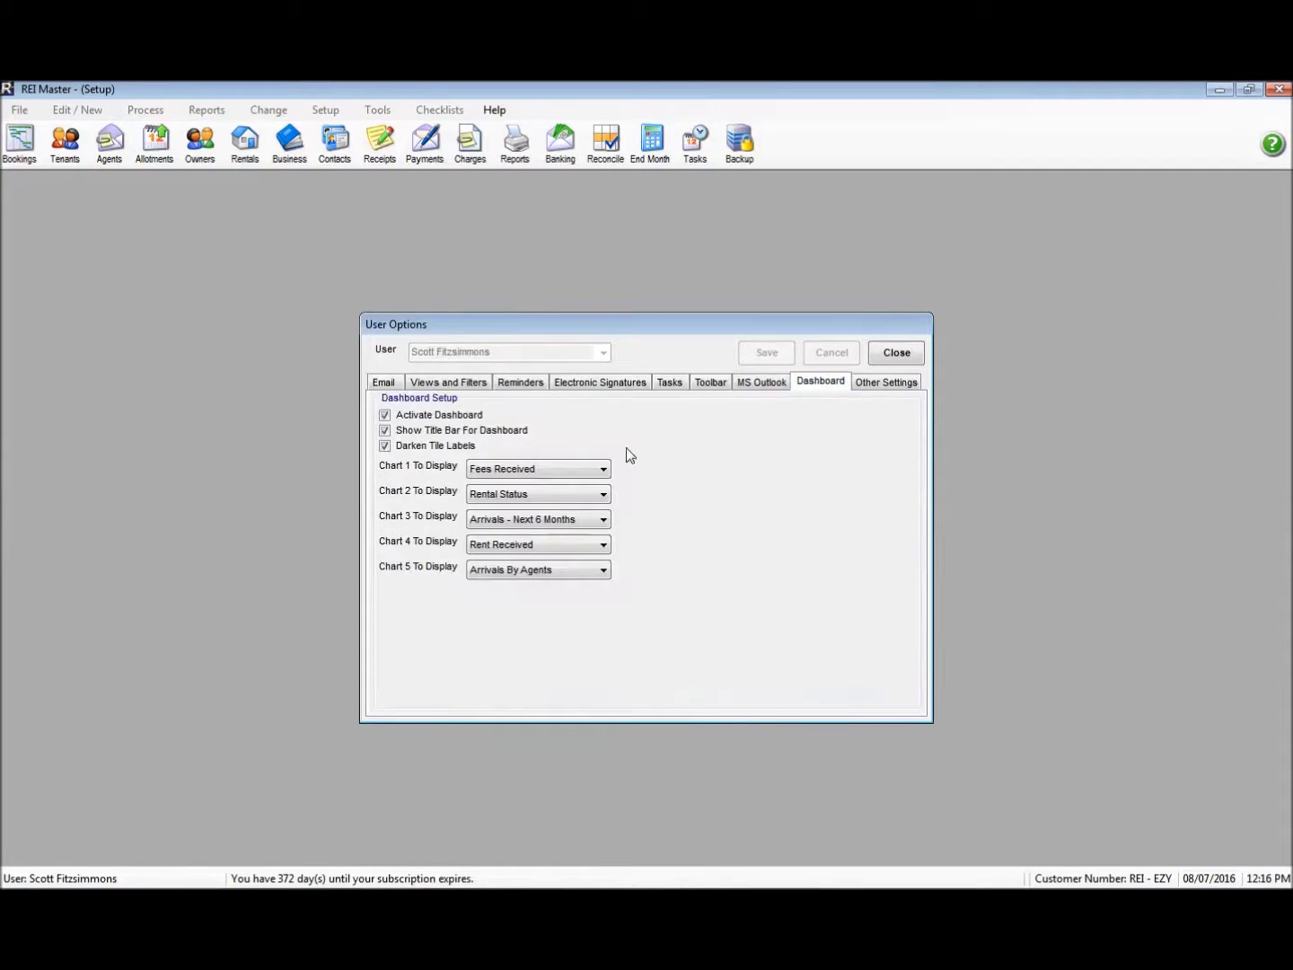
click(397, 432)
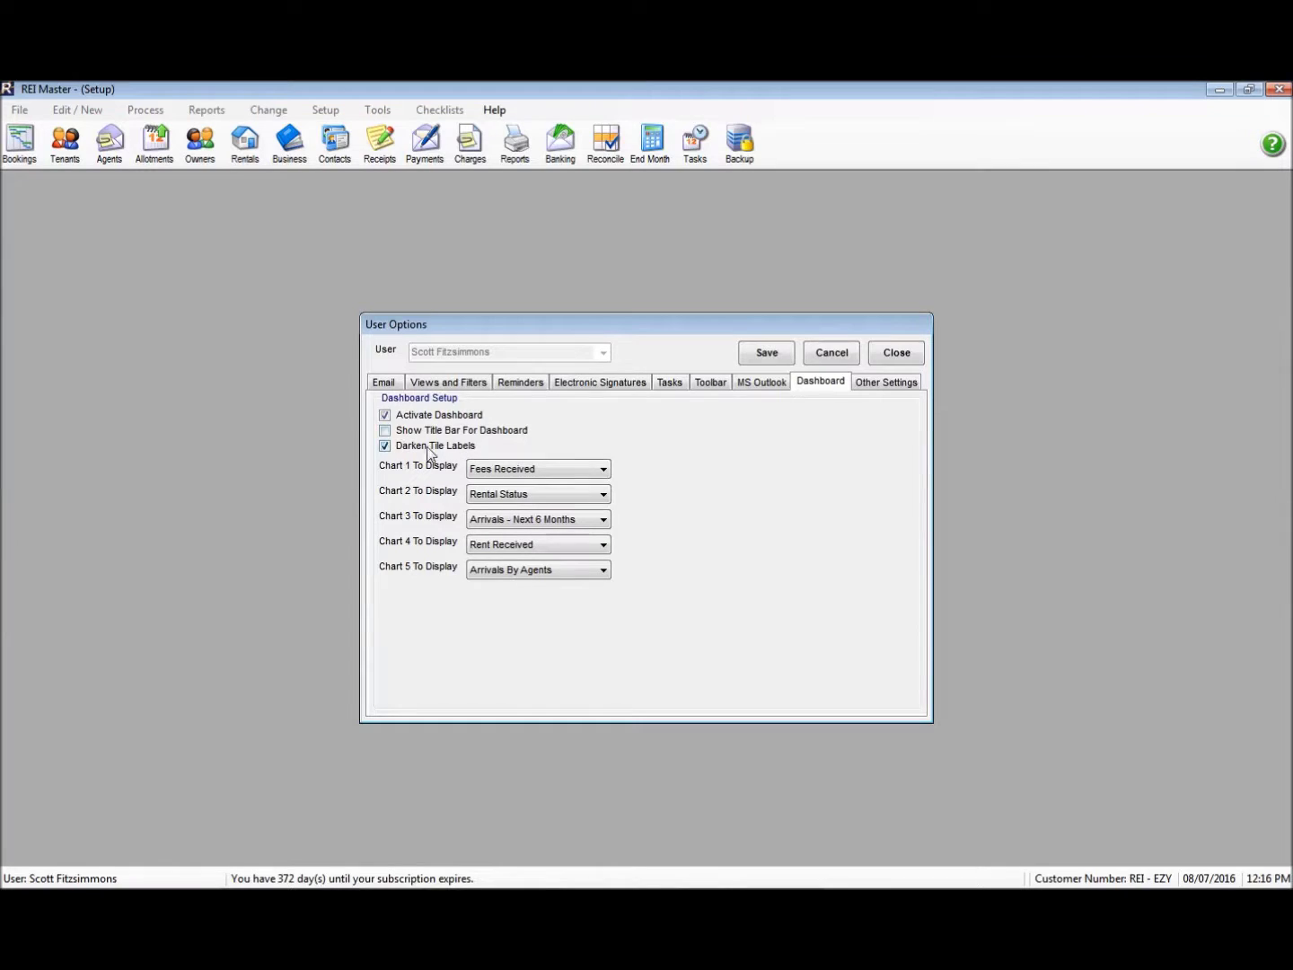
click(771, 358)
click(897, 353)
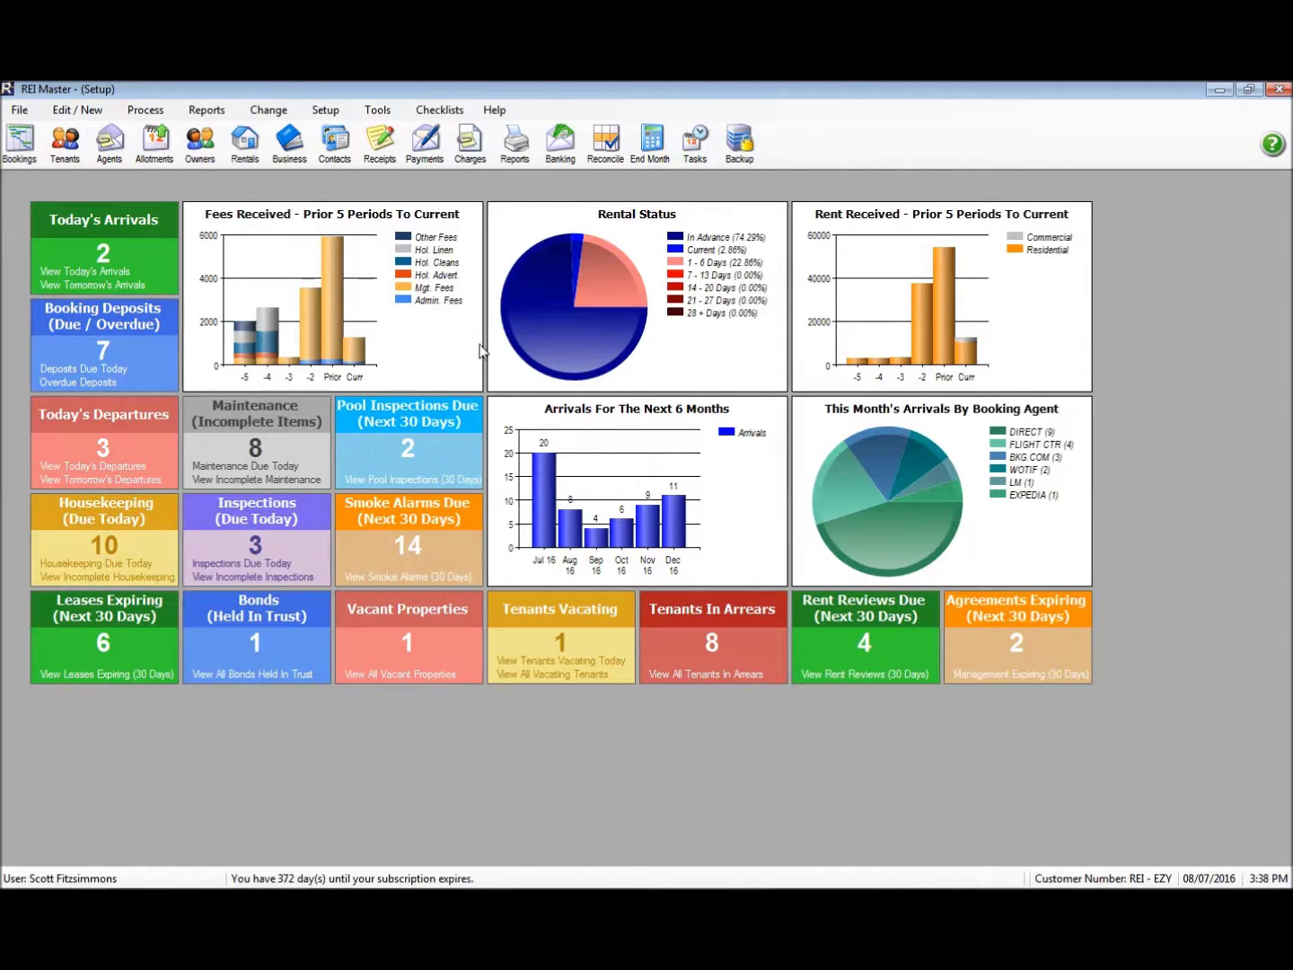
click(378, 109)
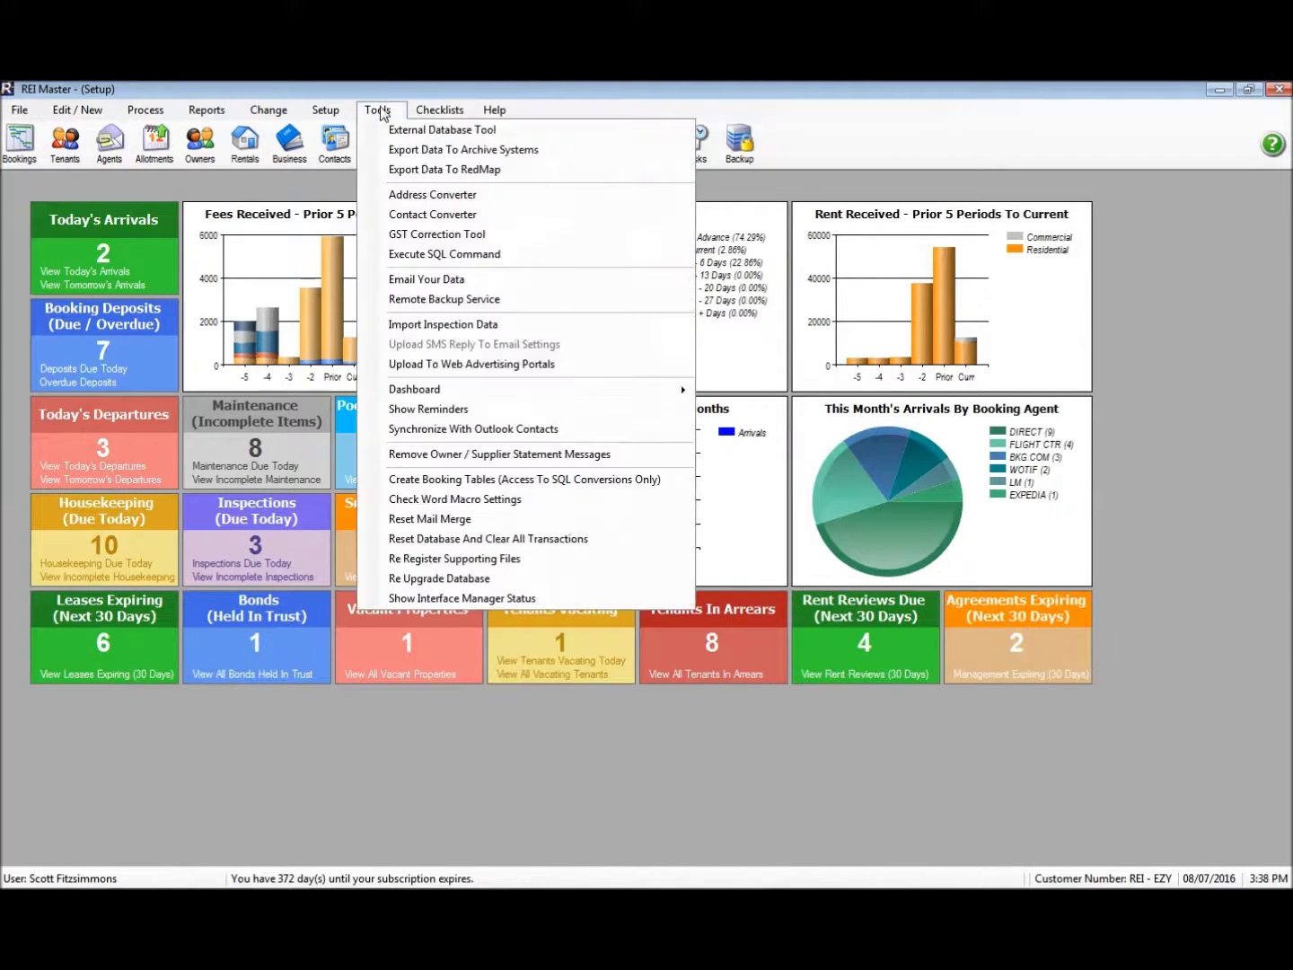
mouse_move(588, 389)
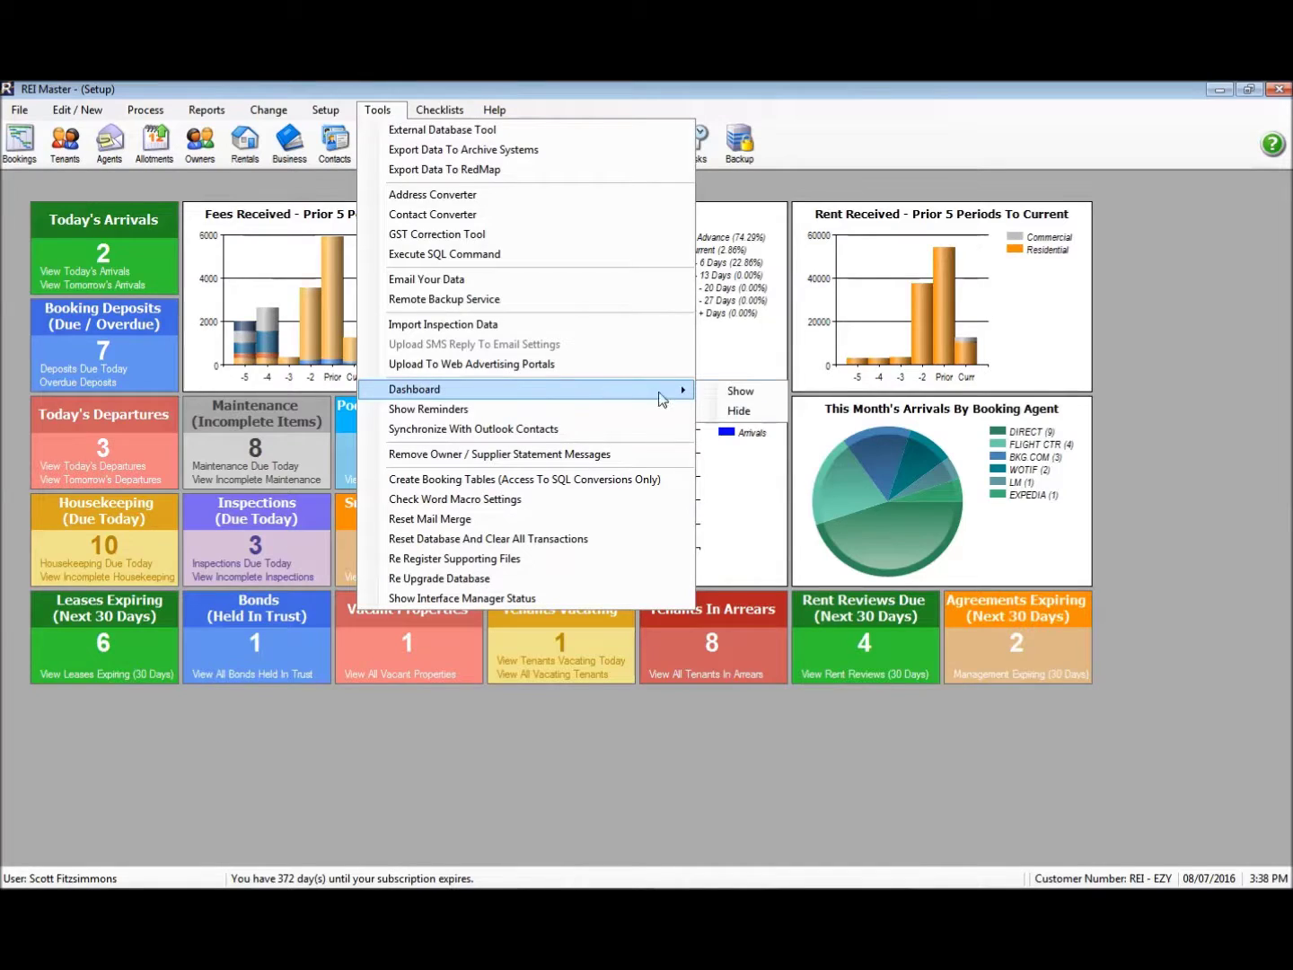
click(753, 417)
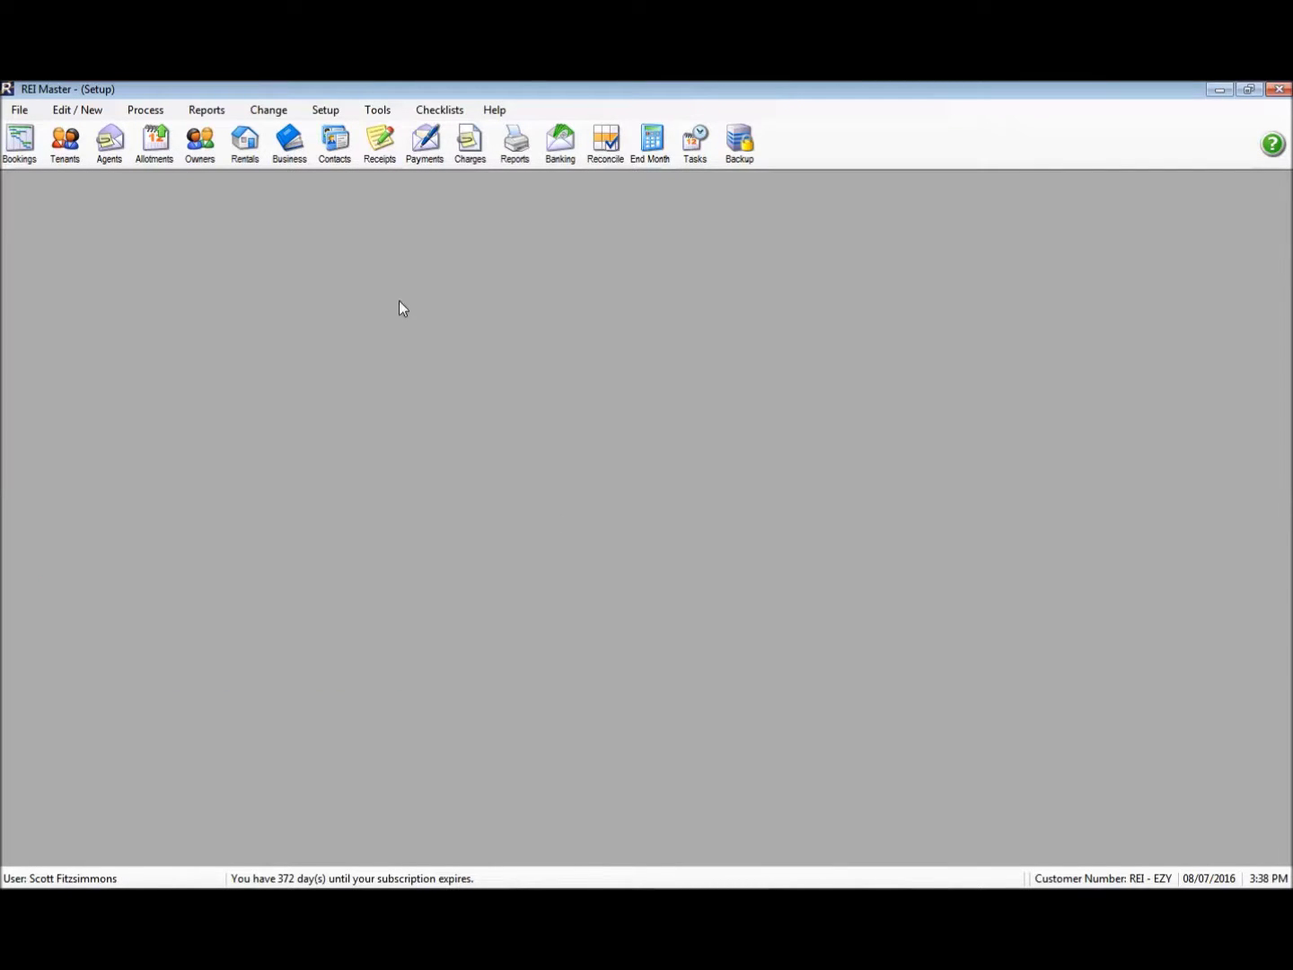
click(379, 110)
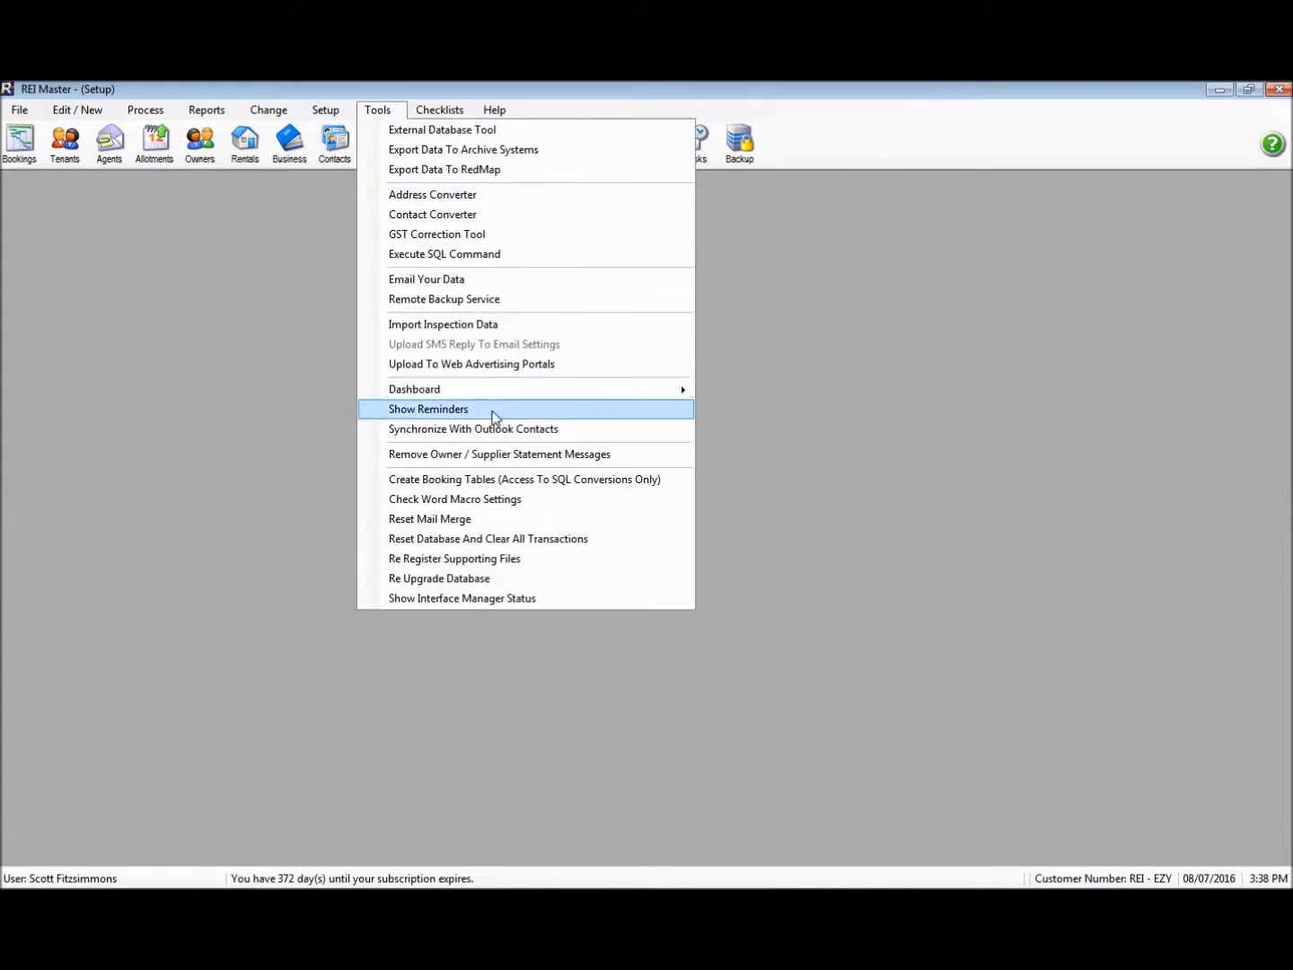
mouse_move(513, 392)
click(742, 392)
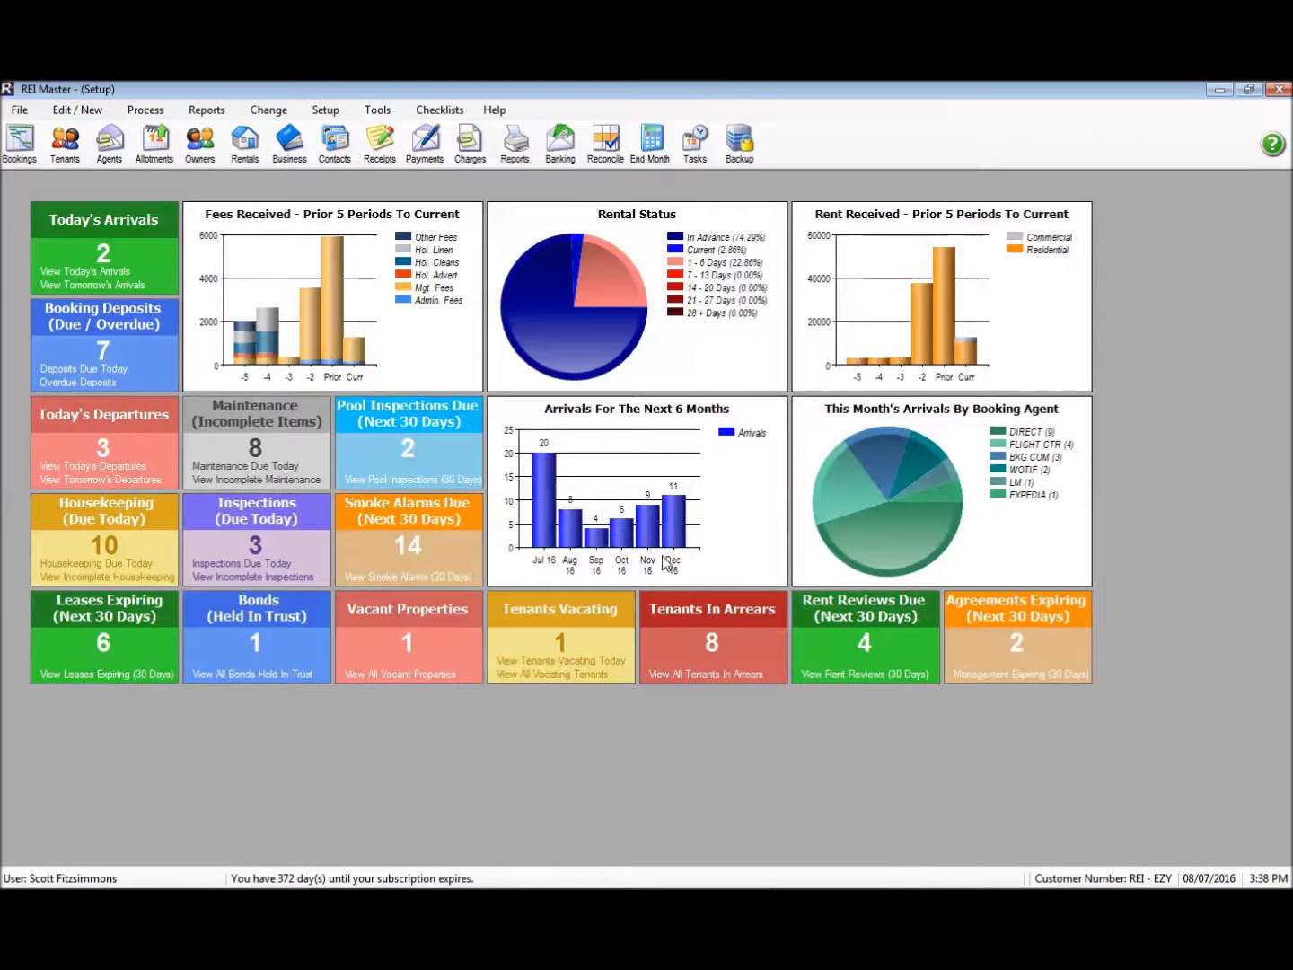